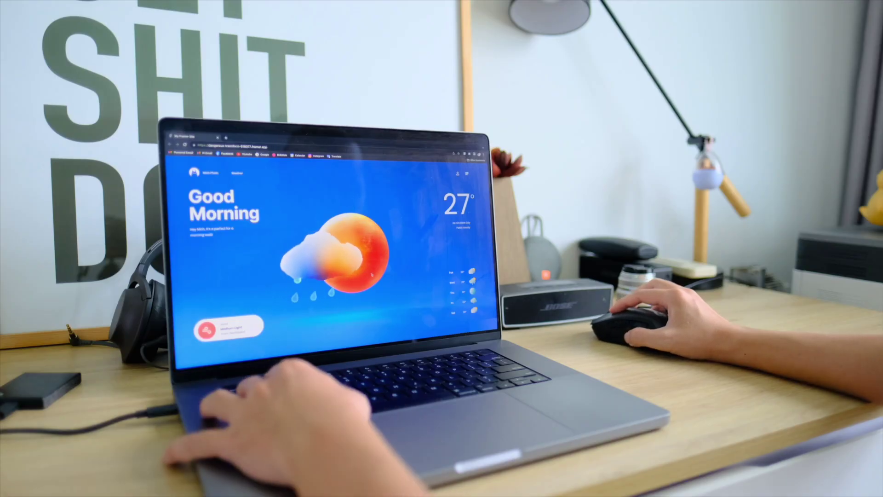
key("super+Tab")
left_click_drag(327, 248, 295, 249)
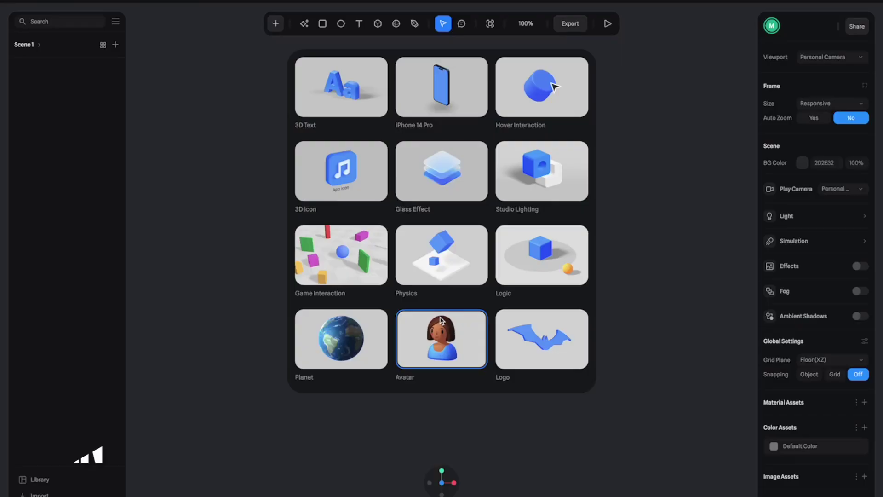
Dismiss the starter templates and delete the default rectangle from the scene.
left_click(652, 216)
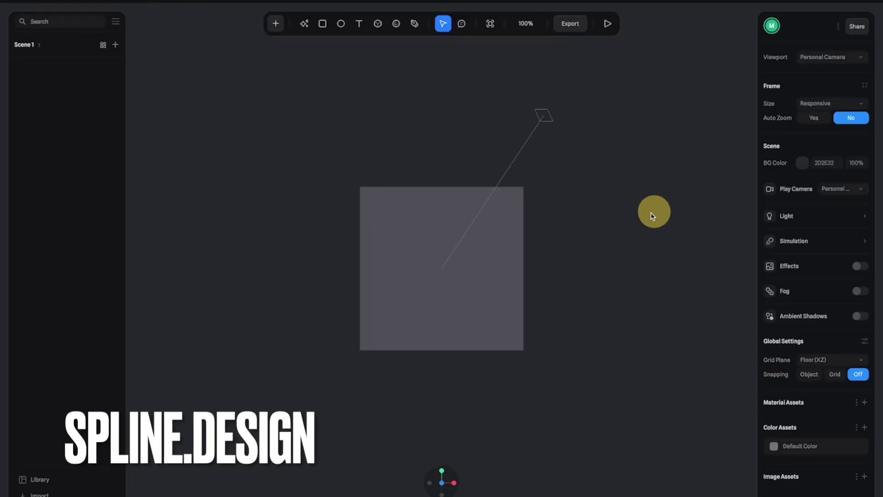
left_click(476, 270)
key("Delete")
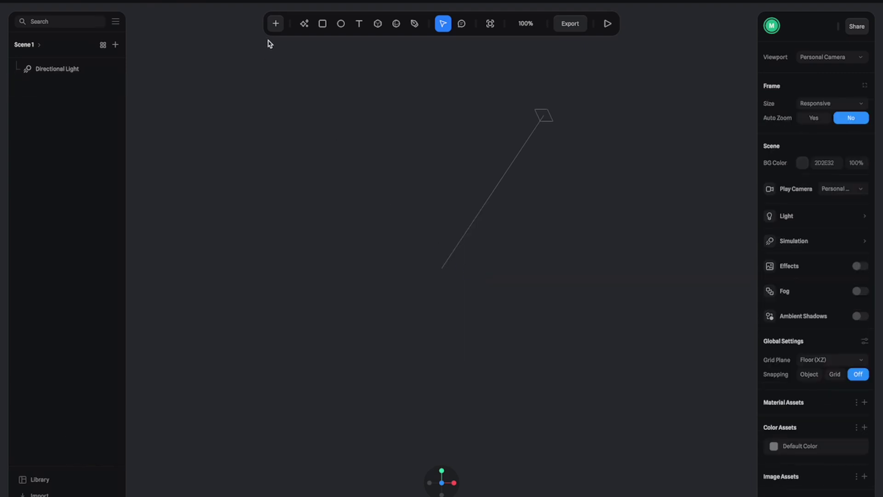
Add a sphere about 416 units in size at the center of the scene.
left_click(275, 25)
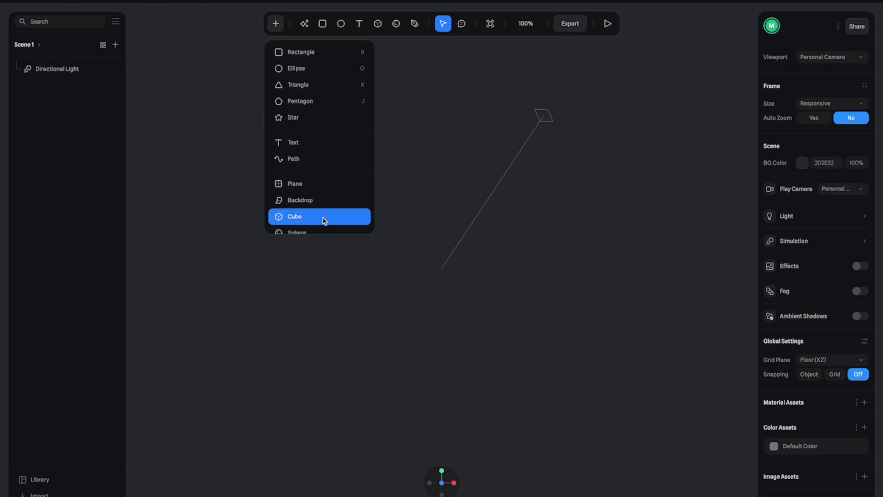
scroll(323, 218, "down", 1)
left_click(323, 199)
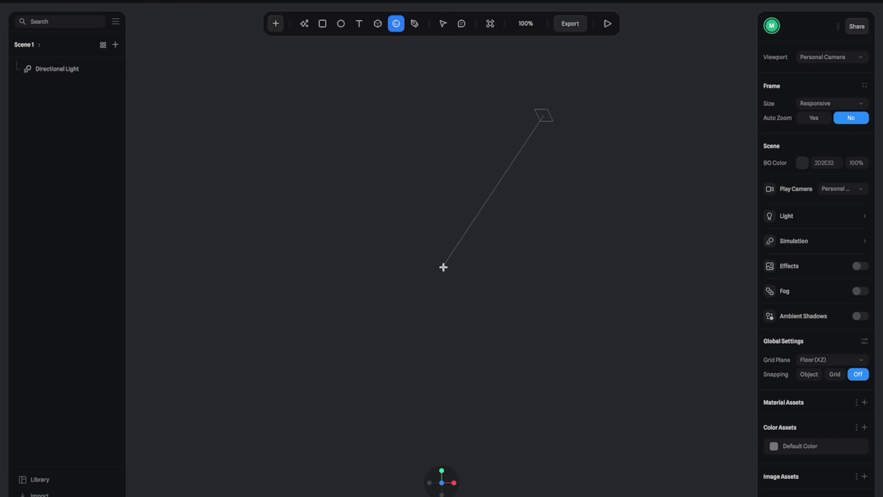
left_click(444, 268)
left_click_drag(469, 240, 548, 160)
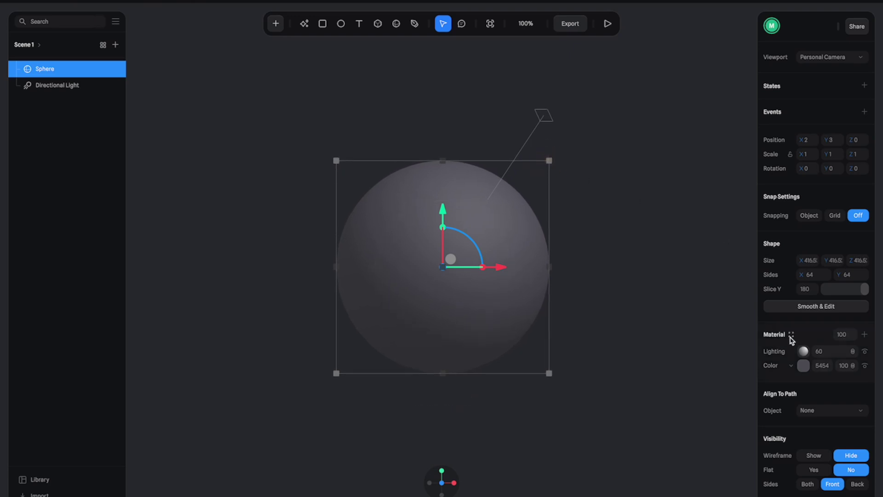
Apply the orange-red Marble Noise 02 material from the Ceramic and Marble library category to the sphere.
left_click(792, 335)
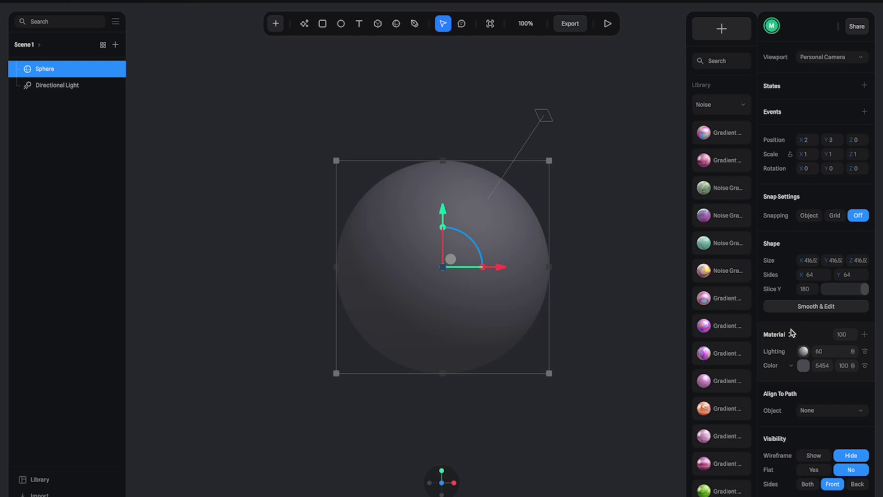
left_click(733, 106)
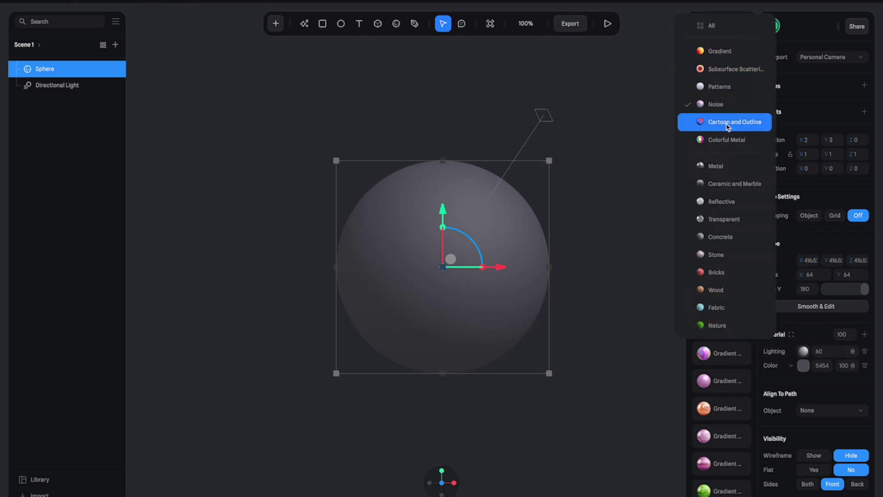
left_click(743, 188)
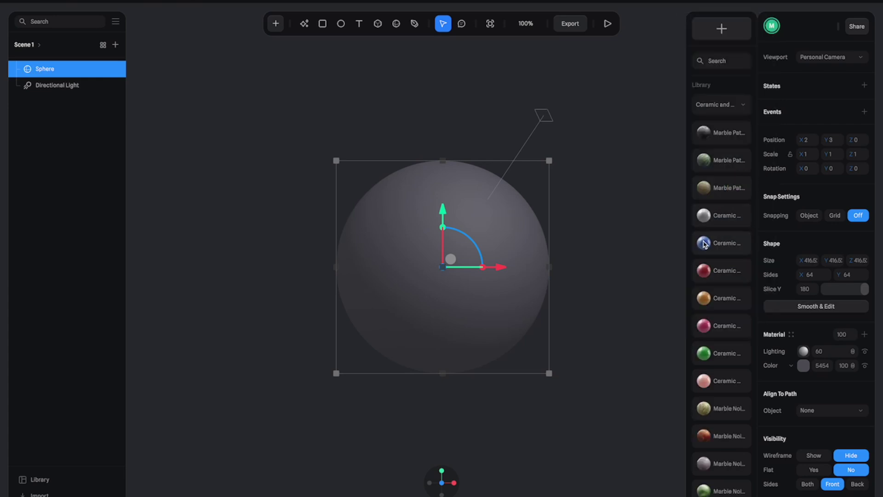
scroll(704, 244, "down", 1)
scroll(704, 244, "down", 2)
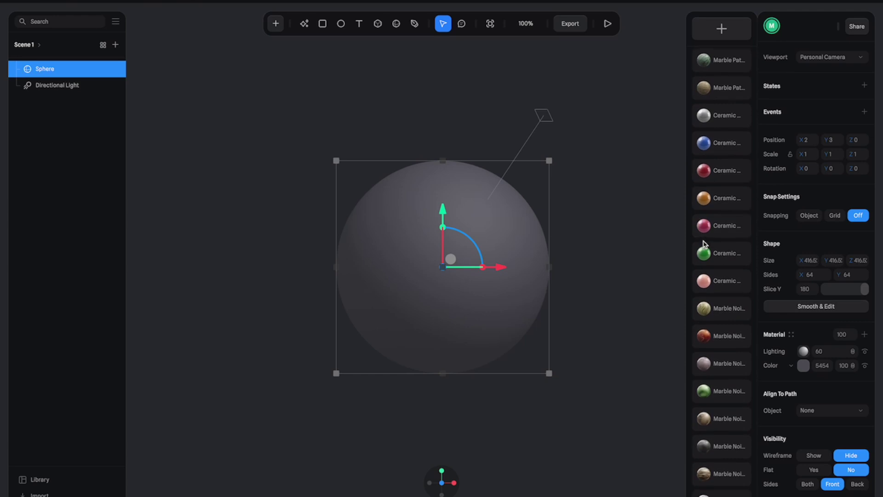
scroll(704, 244, "down", 10)
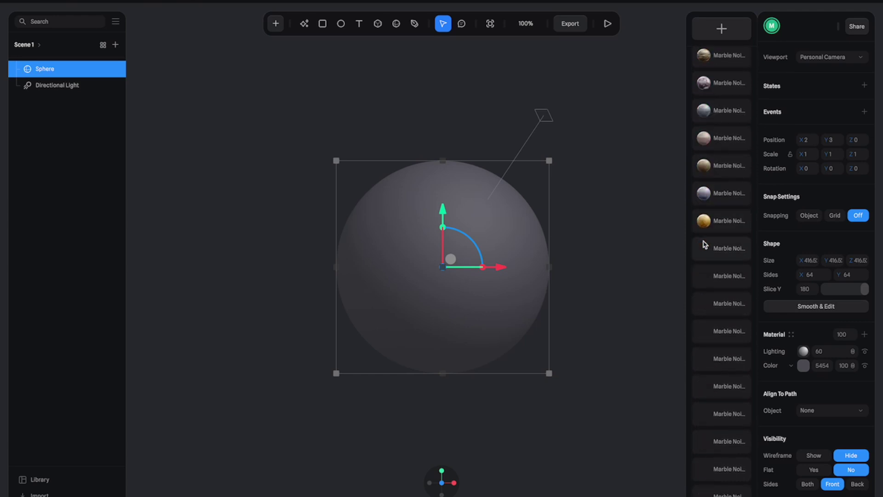
scroll(707, 245, "down", 3)
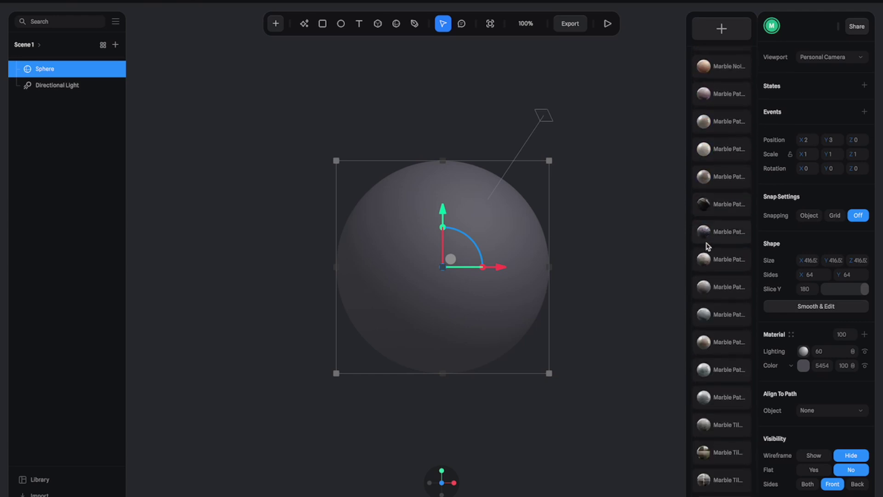
scroll(706, 226, "up", 10)
left_click(704, 207)
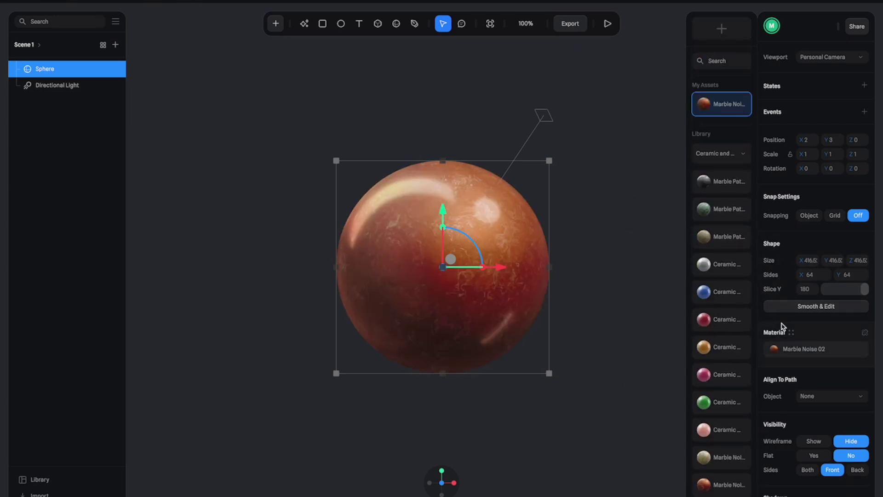
Lighten the Marble Noise 02 material's base Color layer to a dusty pink tone.
left_click(776, 350)
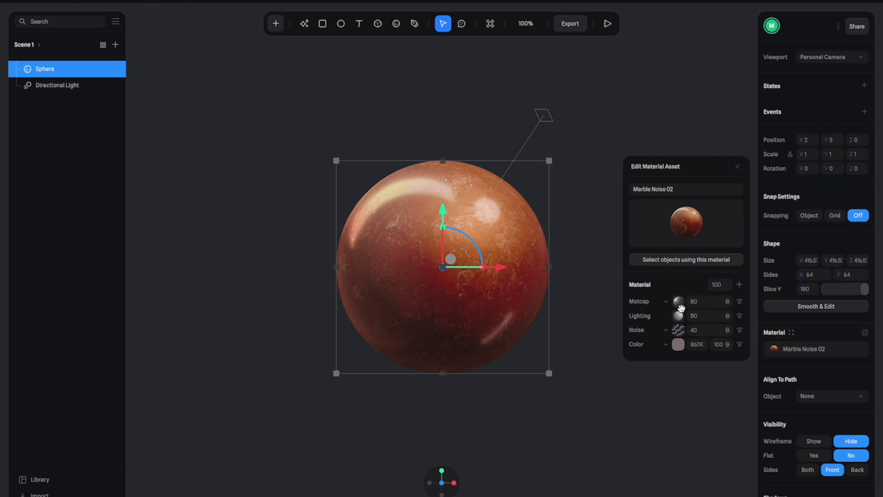
left_click(679, 345)
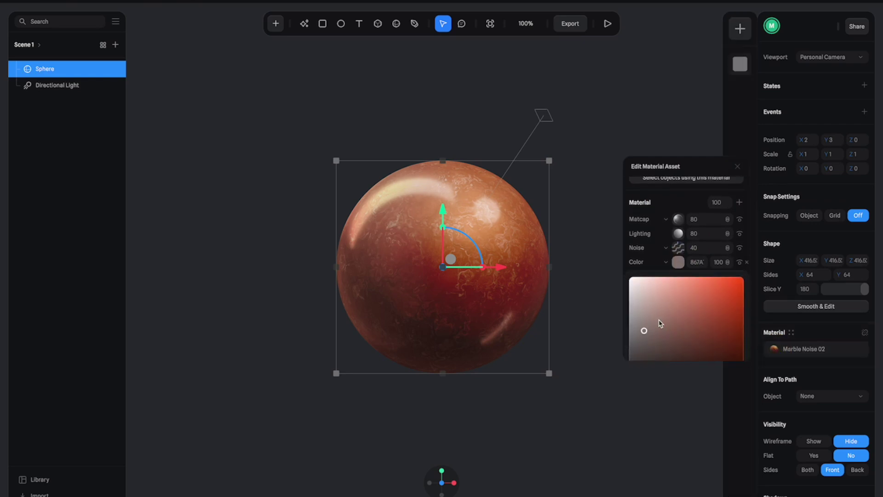
left_click(654, 312)
left_click_drag(654, 312, 665, 306)
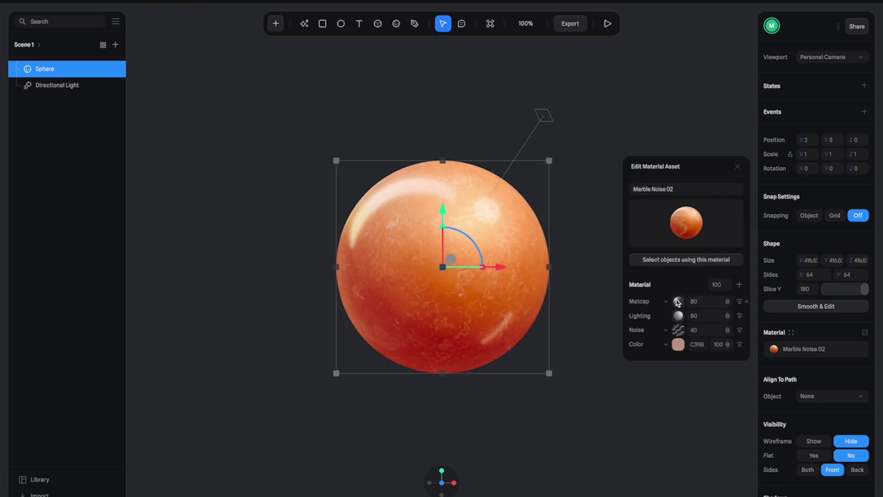
Try the light gray image on the Matcap layer, and settle on the dark sphere image with soft highlights.
left_click(678, 302)
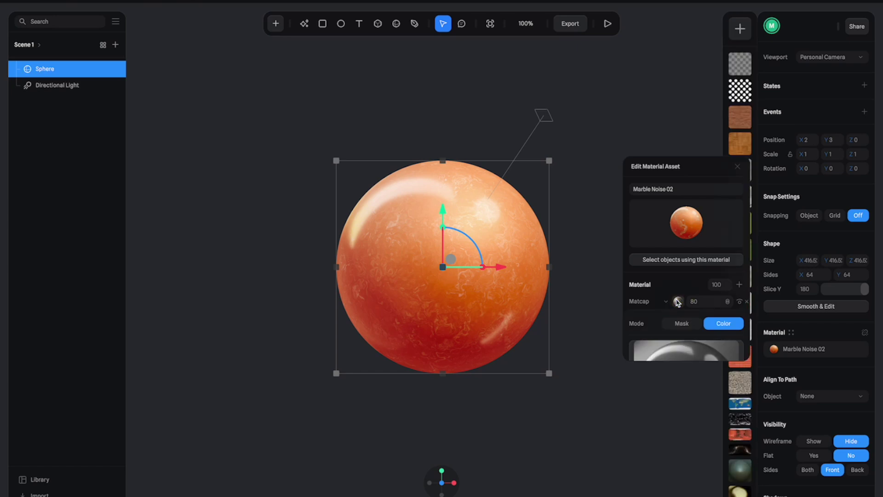
scroll(678, 301, "down", 3)
scroll(739, 428, "down", 2)
scroll(738, 428, "down", 5)
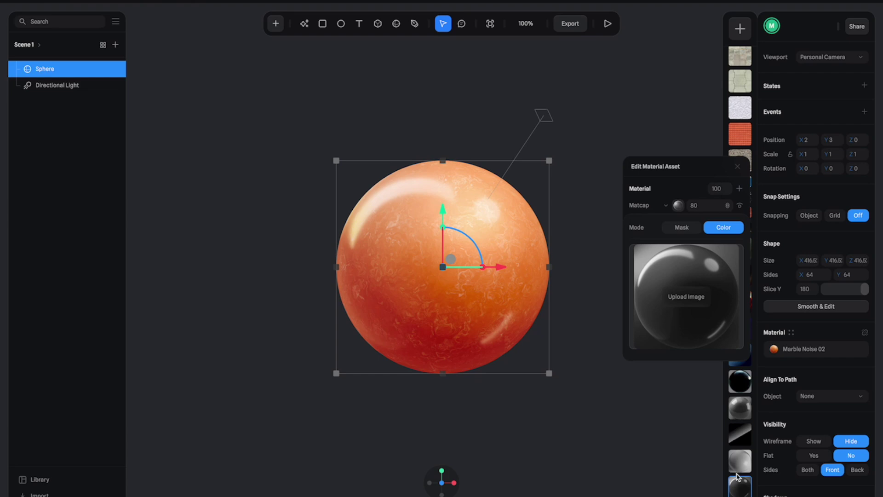
left_click(739, 460)
scroll(741, 457, "down", 3)
scroll(739, 441, "down", 5)
scroll(741, 441, "down", 3)
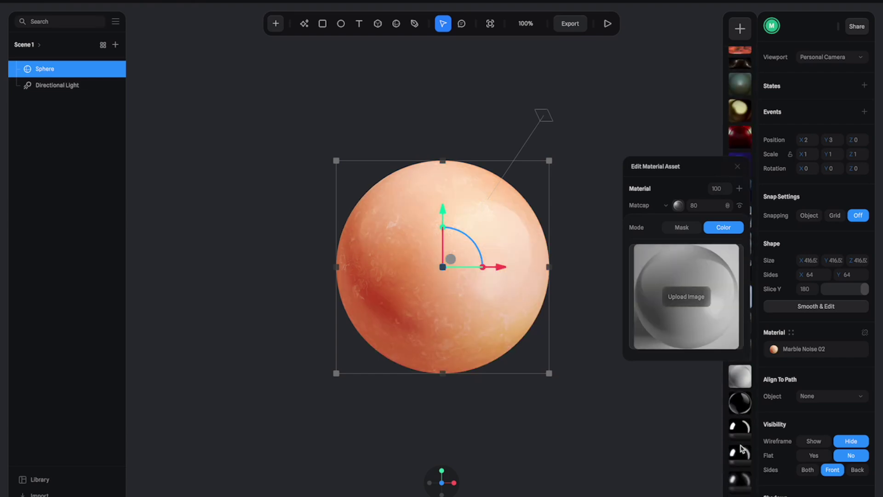
left_click(738, 400)
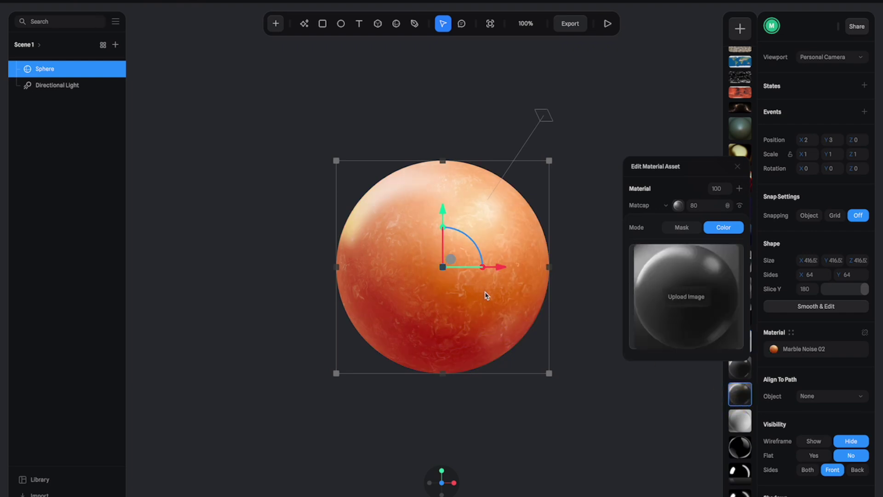
left_click(548, 328)
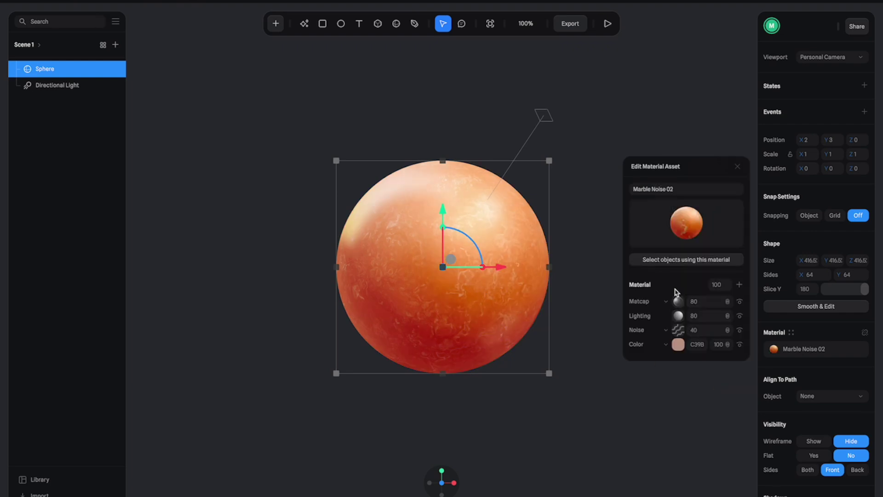
Add a new layer to the Marble Noise 02 material and set its type to Image.
left_click(739, 285)
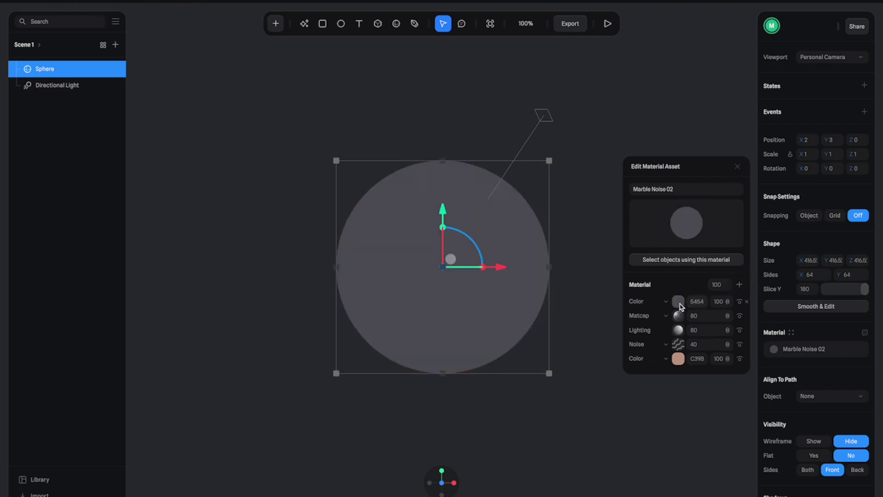
left_click(665, 304)
left_click(667, 283)
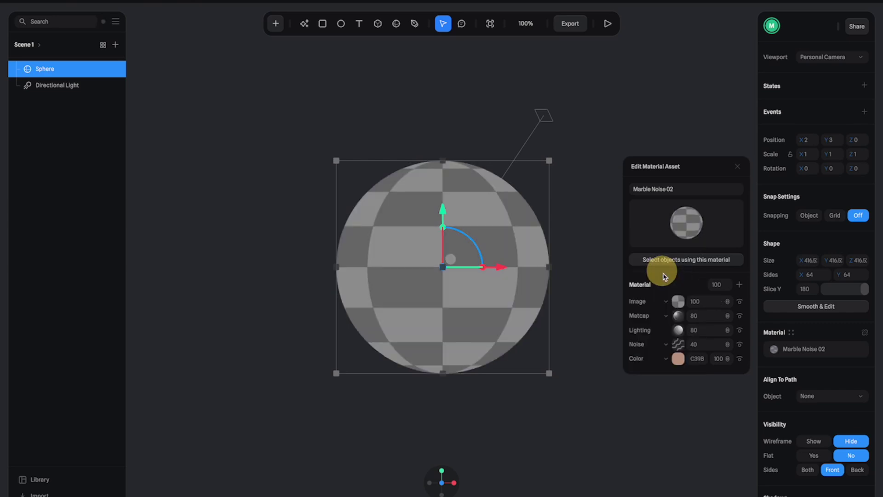
Generate Large AI textures for the Image layer, first from "ground surface texture" and finally from "rough sand texture".
left_click(678, 302)
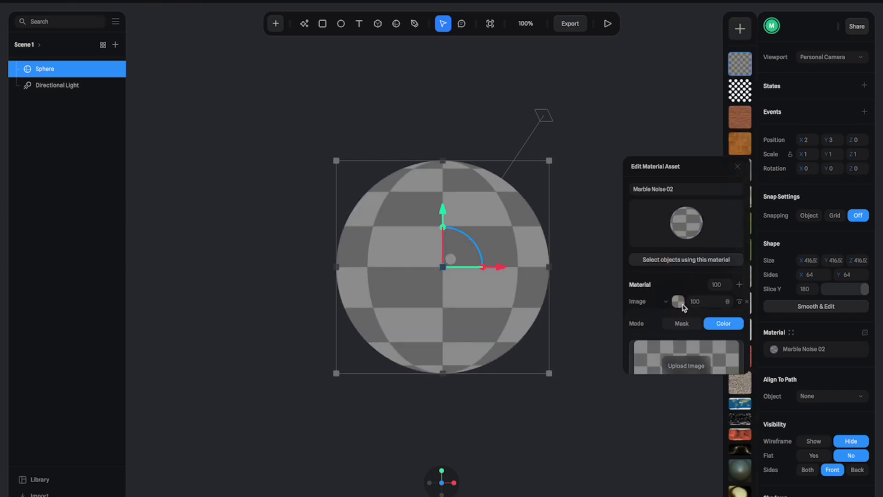
scroll(690, 322, "down", 2)
left_click(694, 327)
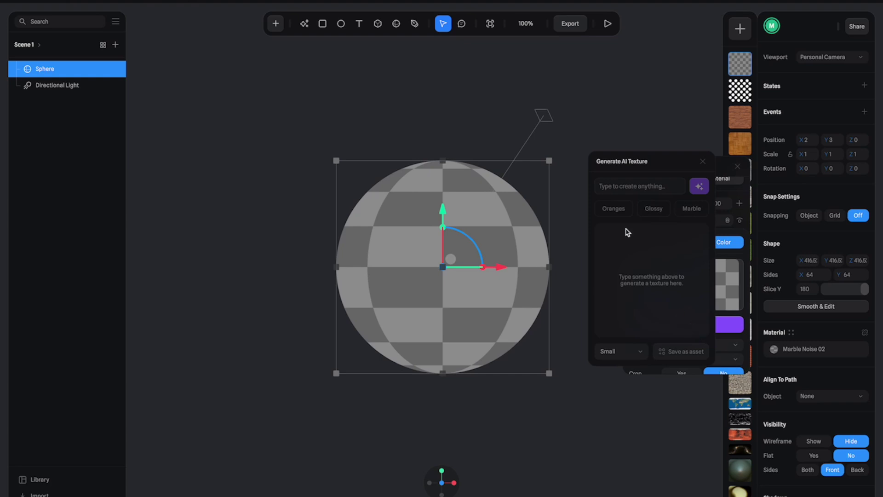
left_click(604, 348)
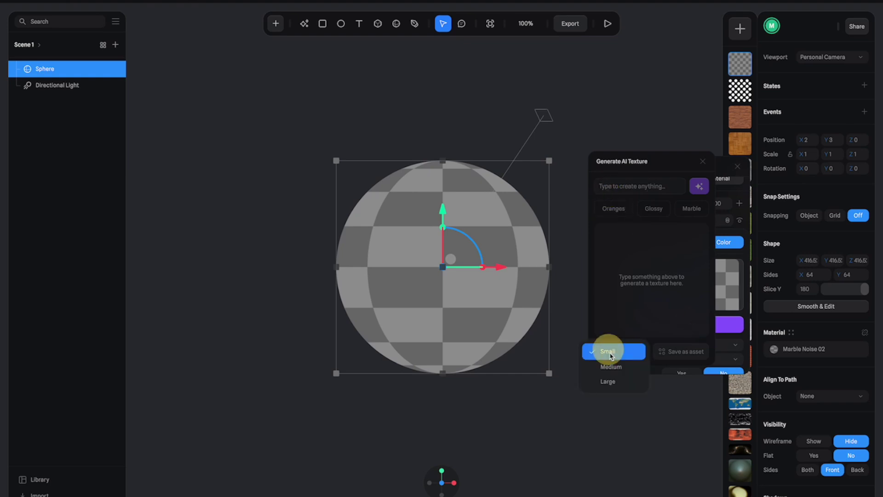
left_click(615, 381)
left_click(615, 186)
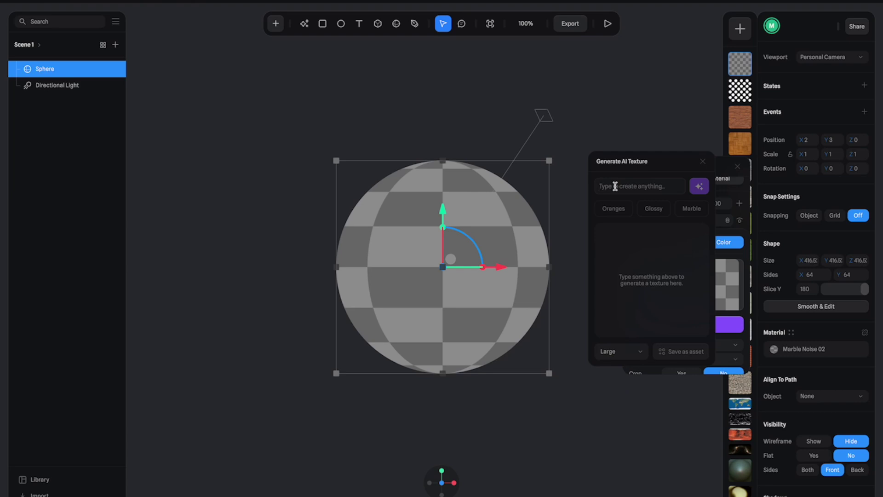
type("g")
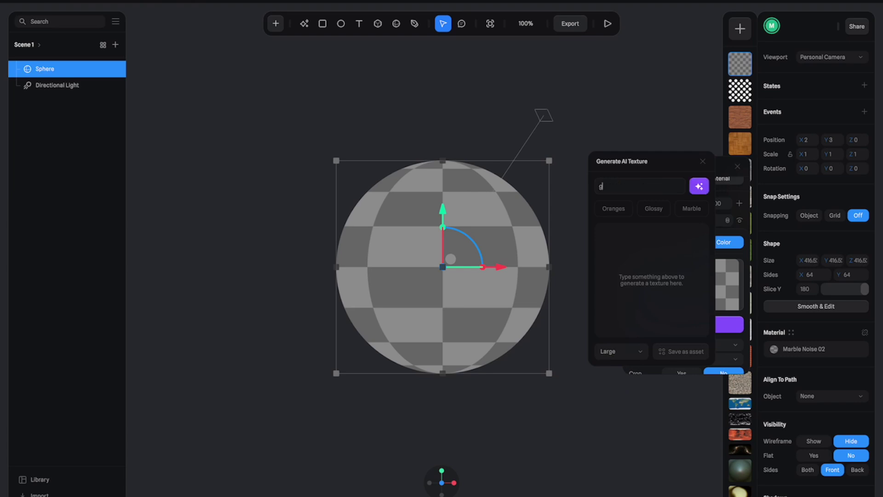
type("round surface texture")
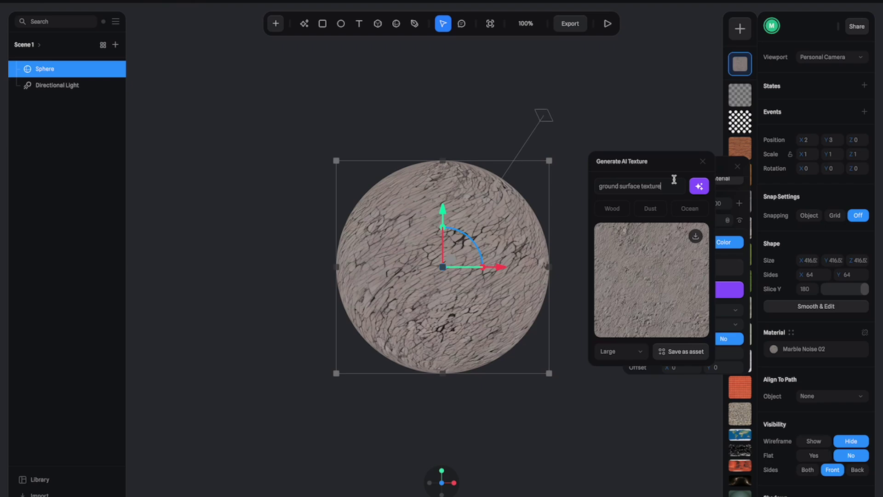
key("Return")
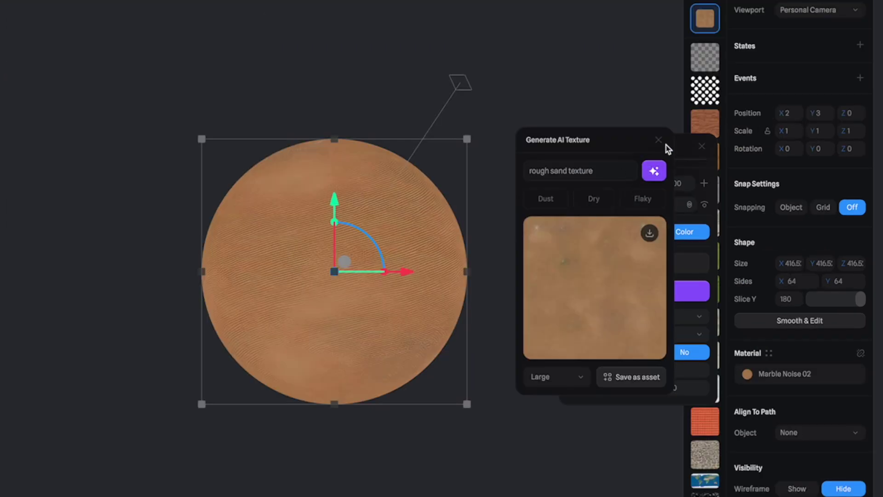
Close the AI texture generator and set the sand texture's scale to 1.20 on both X and Y.
left_click(659, 139)
left_click(625, 370)
type(".20")
left_click(681, 370)
type(".20")
key("Return")
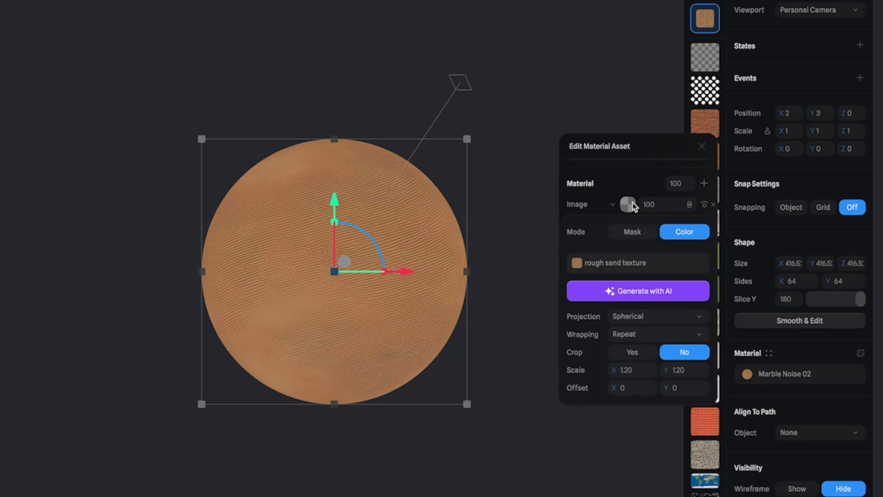
Change the Image layer's blend mode so the sand texture mixes with the orange layers beneath, and close its settings.
left_click(689, 203)
left_click(703, 252)
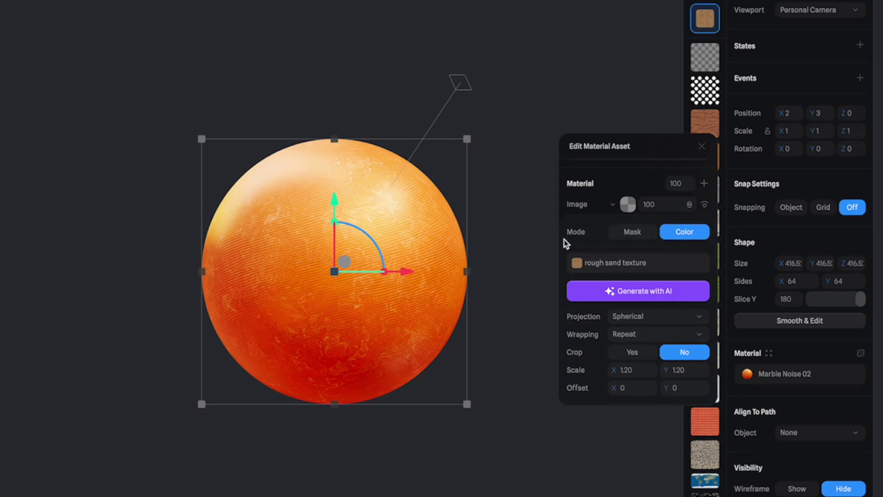
left_click(628, 204)
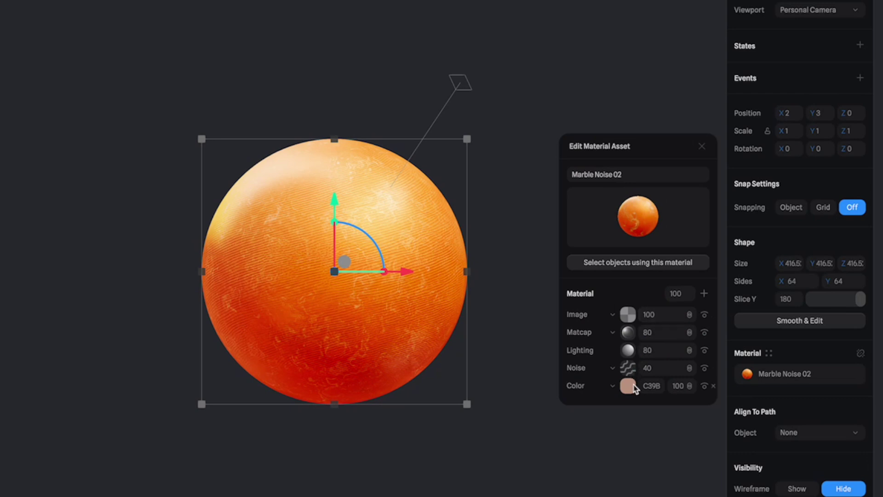
Assign the generated sand texture as the Bump Map of the material's Phong Lighting layer.
left_click(629, 351)
scroll(671, 350, "down", 3)
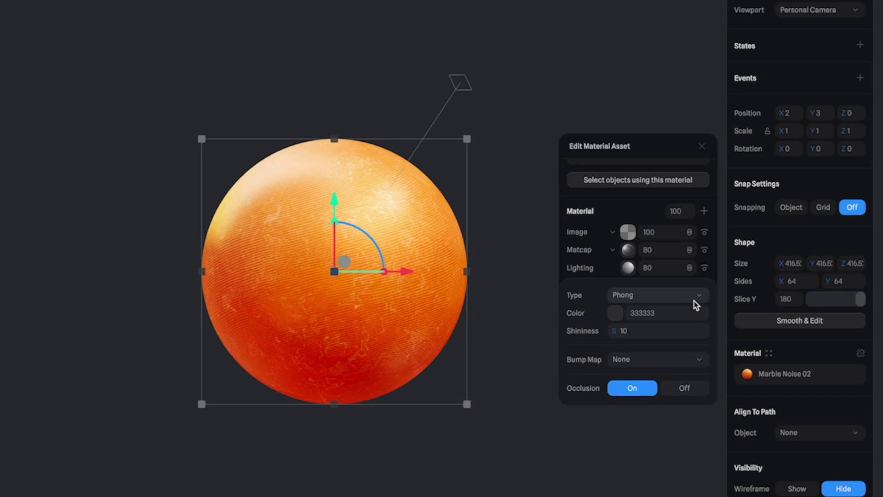
left_click(638, 364)
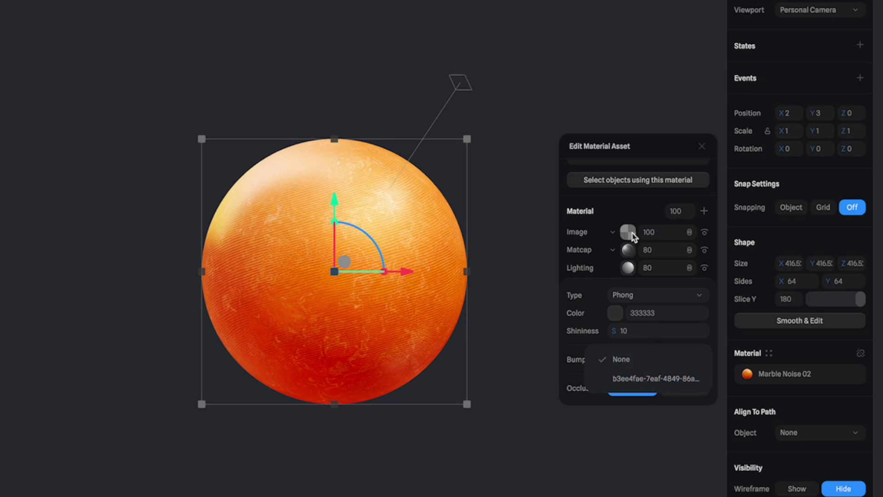
left_click(669, 380)
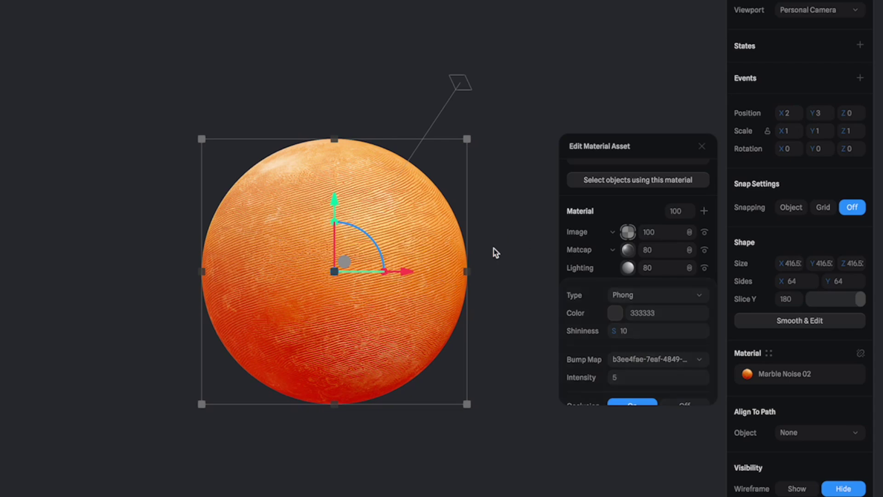
Toggle the material's Image layer to compare the look, leaving it hidden so the sand texture acts only as a bump map.
left_click(704, 233)
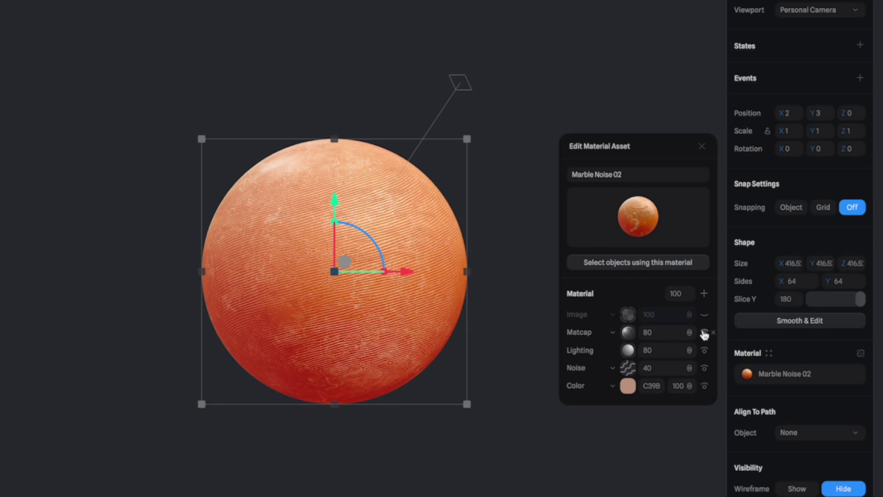
left_click(704, 315)
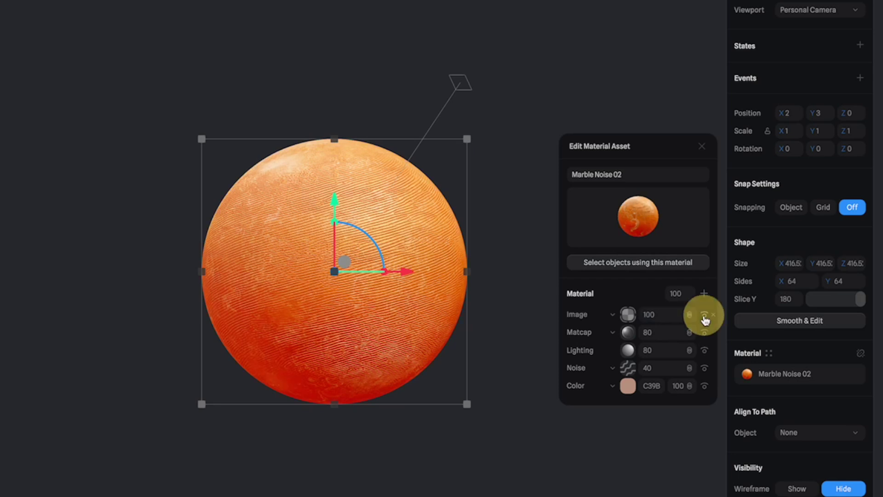
left_click(704, 315)
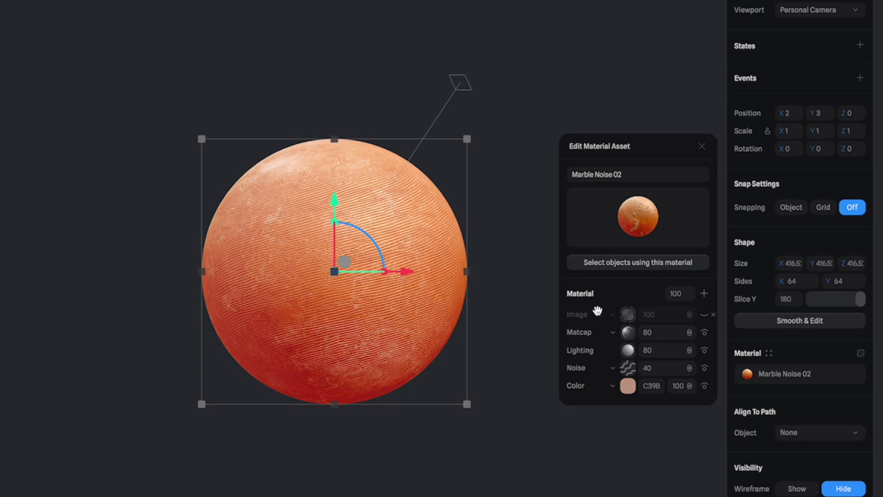
left_click_drag(367, 278, 285, 276)
Set the Lighting layer's Shininess to 50 and its bump map Intensity to 3.
left_click(629, 353)
scroll(628, 343, "down", 3)
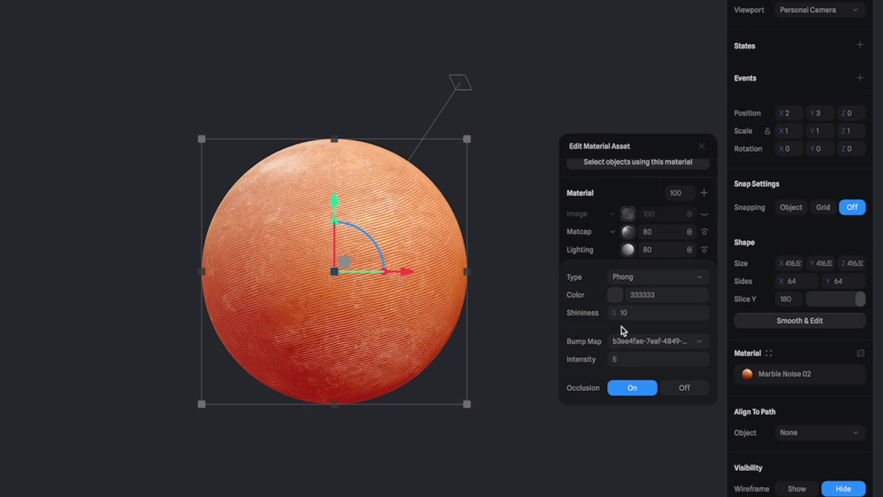
left_click(630, 314)
type("50")
key("Return")
left_click_drag(365, 277, 407, 275)
left_click(631, 358)
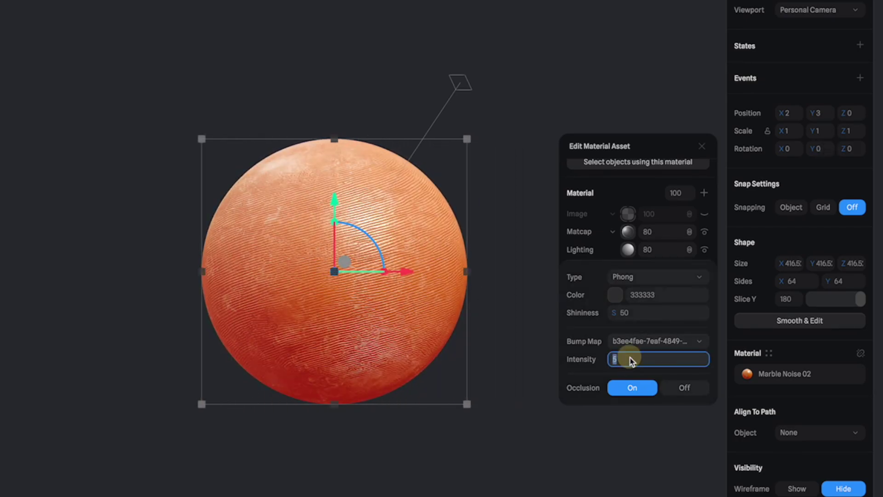
type("3")
key("Return")
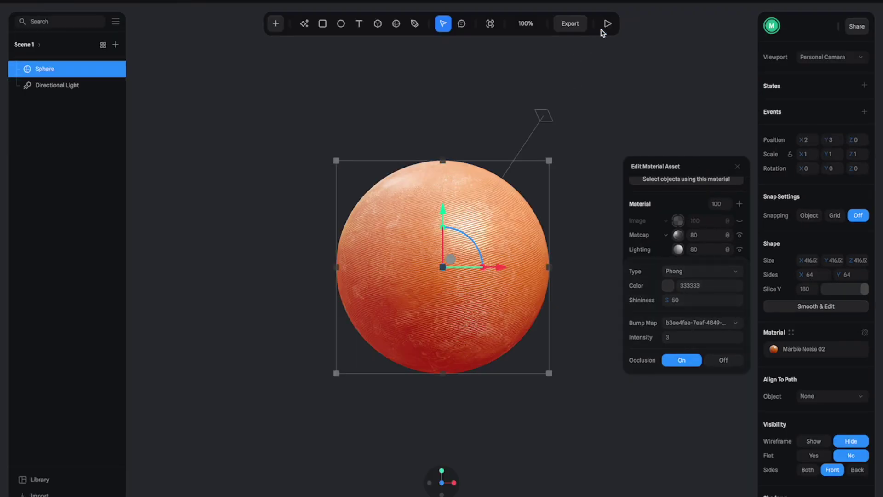
Preview the bumpy sphere in play mode and return to editing.
left_click(605, 24)
mouse_move(491, 265)
left_mouse_down()
mouse_move(400, 309)
mouse_move(558, 250)
mouse_move(565, 284)
mouse_move(426, 261)
mouse_move(561, 241)
mouse_move(515, 275)
mouse_move(491, 261)
left_mouse_up()
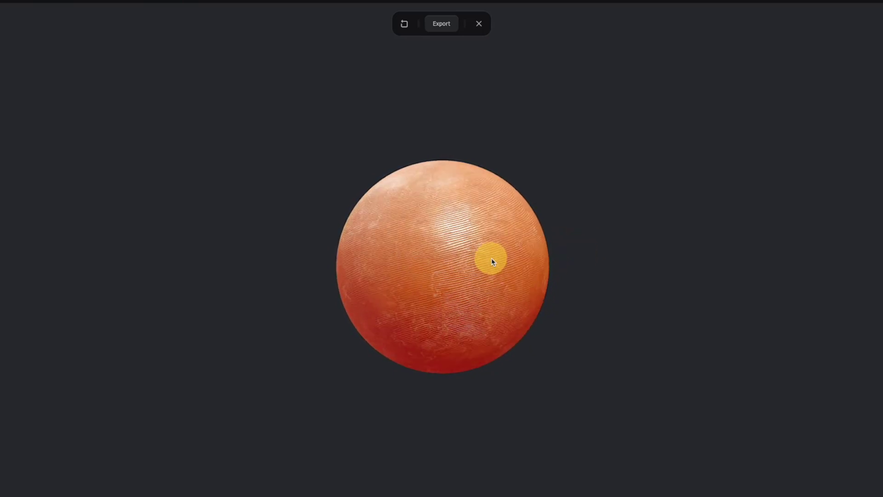
left_click(479, 23)
Regenerate the hidden Image layer's AI texture at Large size from the prompt "ground surface".
left_click(679, 295)
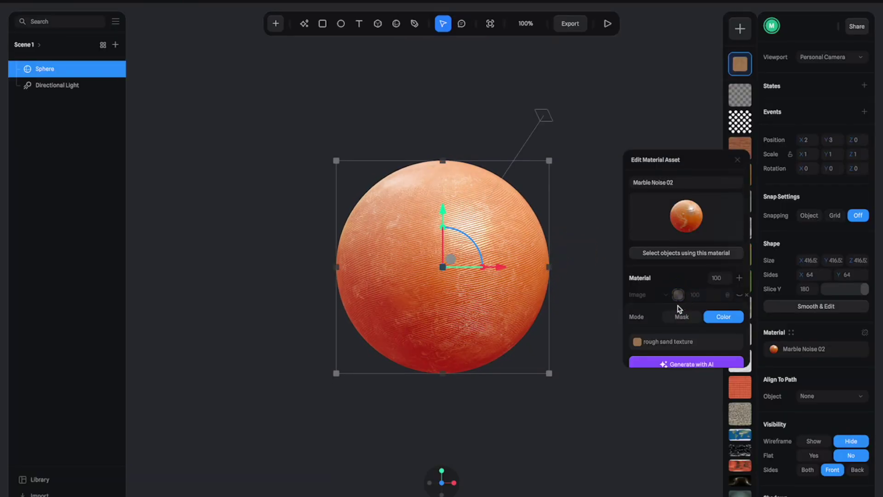
scroll(684, 317, "down", 3)
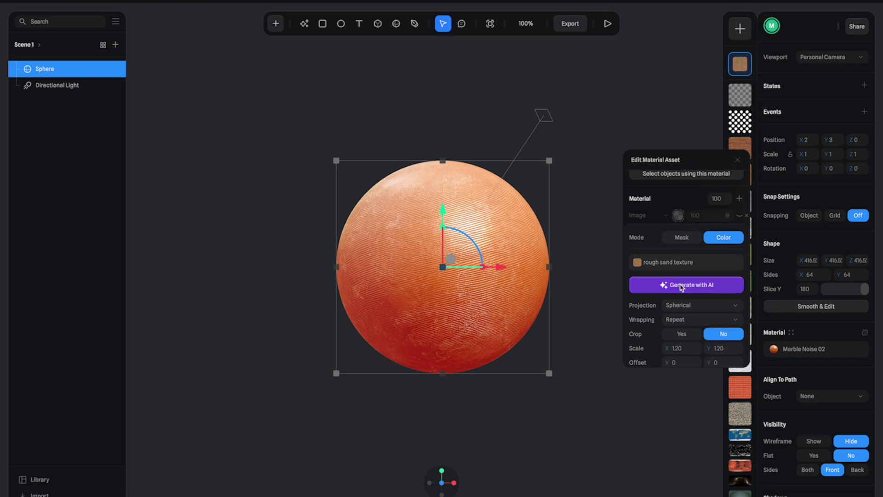
left_click(679, 282)
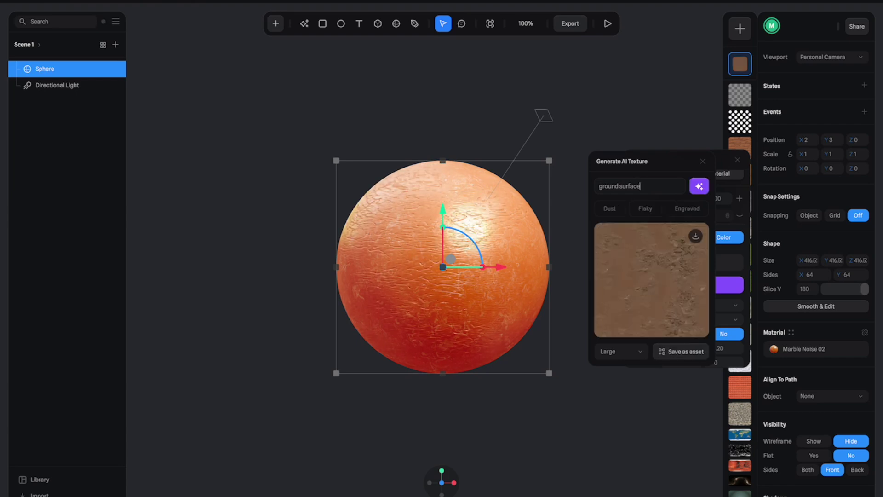
mouse_move(471, 269)
left_mouse_down()
mouse_move(389, 262)
mouse_move(535, 254)
mouse_move(479, 262)
left_mouse_up()
Try a Noise layer size of 150 and finally set it to 200 on X, Y and Z.
left_click(680, 351)
scroll(683, 345, "down", 2)
scroll(686, 341, "down", 2)
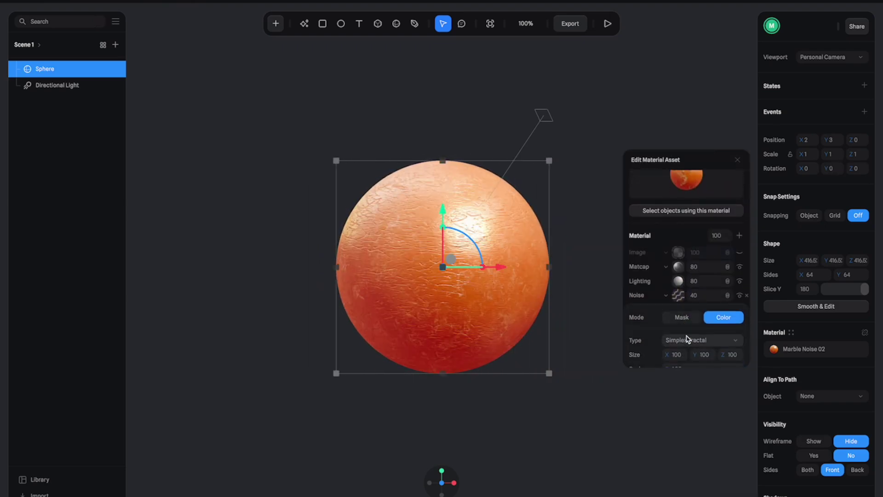
double_click(676, 336)
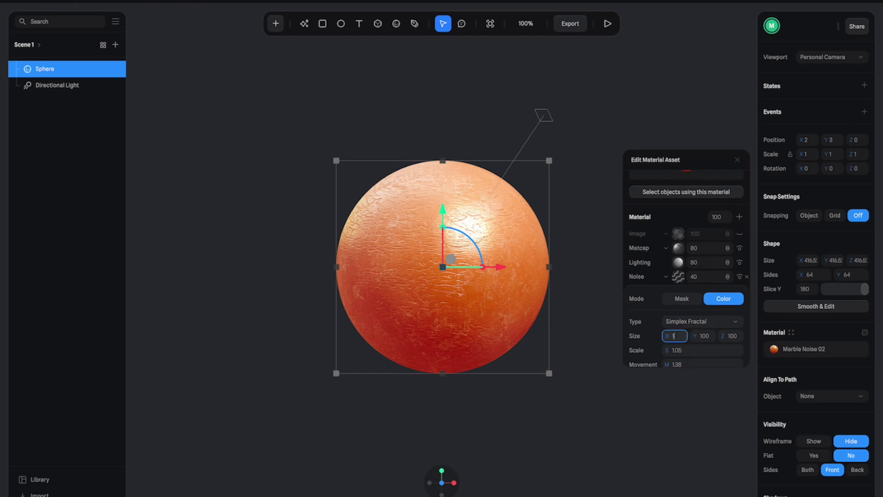
key("Return")
left_click(704, 336)
type("150")
left_click(736, 337)
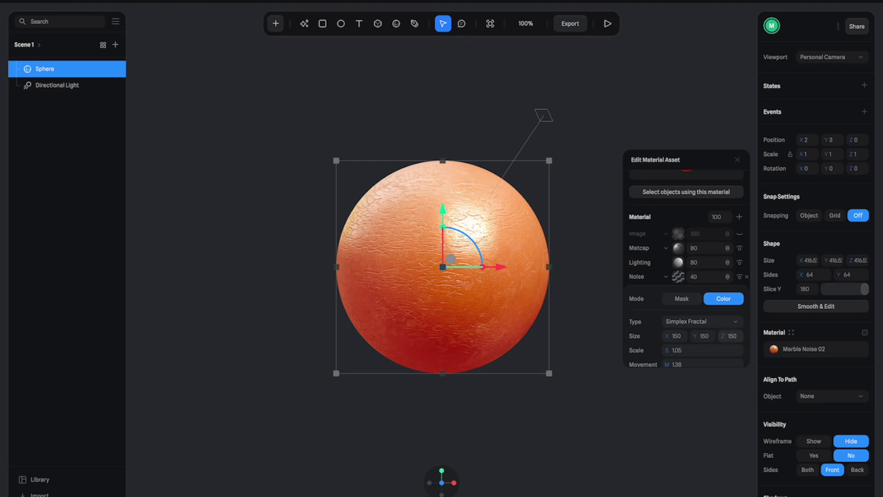
left_click(677, 336)
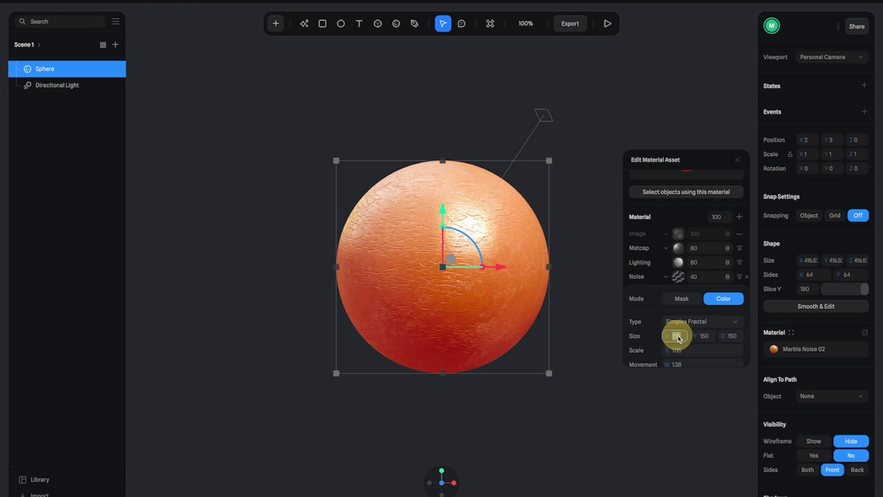
type("200")
key("Return")
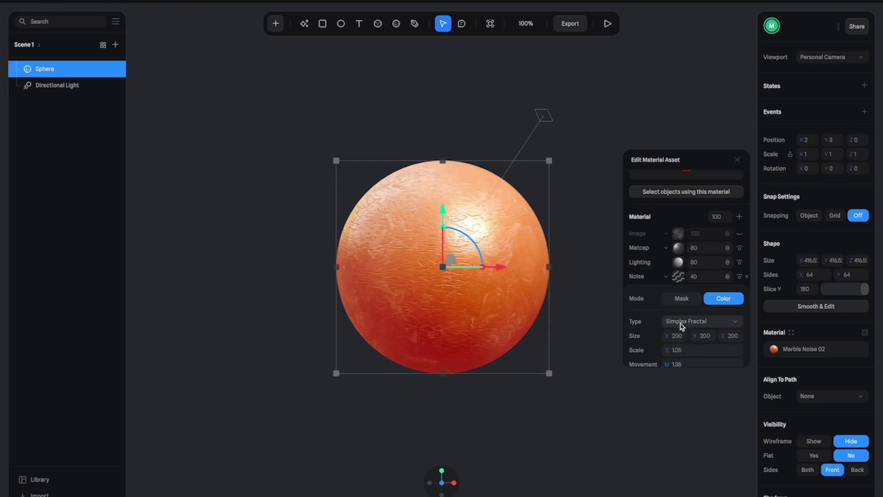
Recolor one of the Noise layer's colors to an orange-brown of about RGB 131, 65, 28.
scroll(681, 326, "down", 3)
left_click(668, 289)
scroll(694, 276, "down", 3)
mouse_move(699, 266)
left_mouse_down()
mouse_move(712, 282)
mouse_move(670, 245)
mouse_move(721, 265)
mouse_move(720, 257)
left_mouse_up()
scroll(683, 228, "down", 1)
left_click(637, 327)
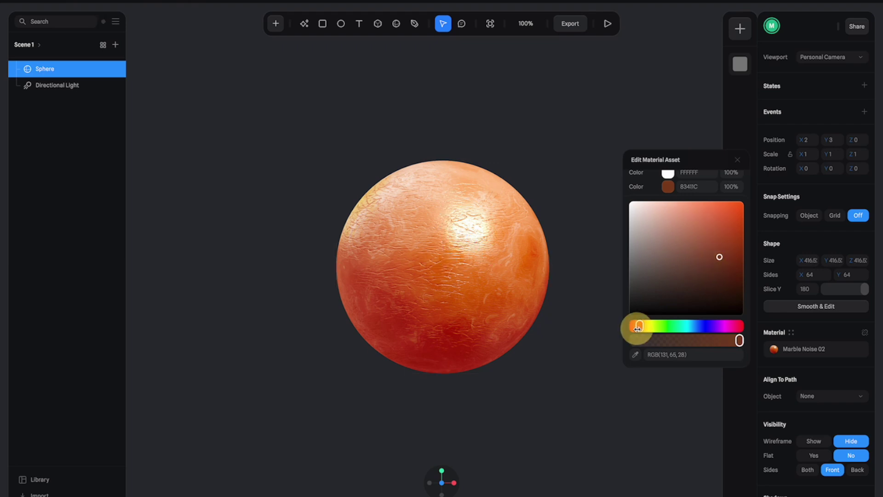
left_click_drag(638, 328, 640, 327)
Preview the recolored sun while rotating it, return to editing and clear the selection.
left_click(608, 24)
left_click_drag(497, 227, 431, 215)
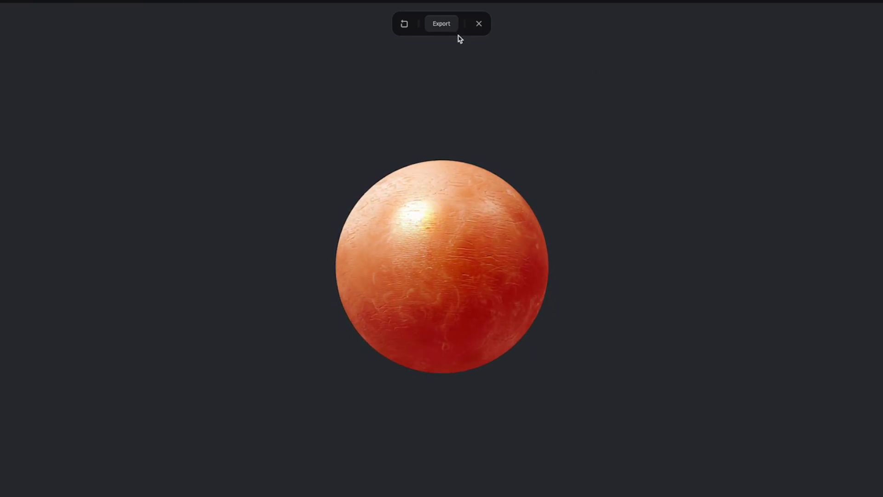
left_click(486, 26)
left_click(610, 110)
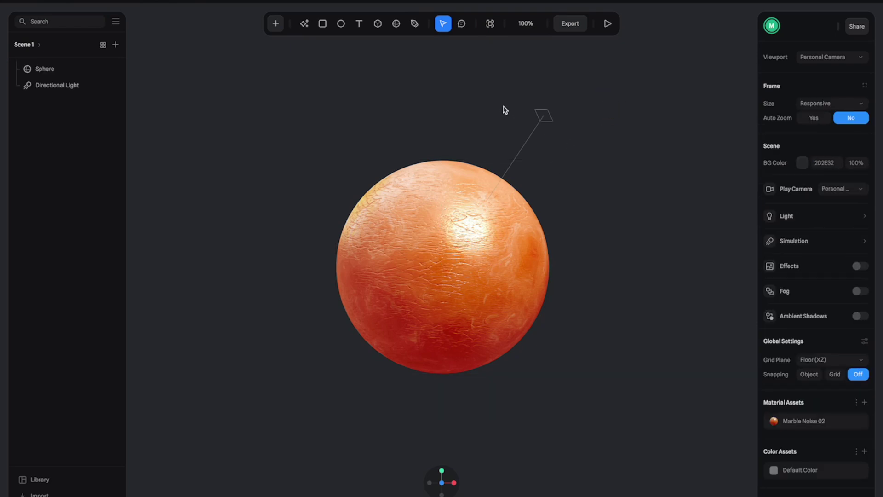
Move the directional light to about X -697, Y 395, Z -868 and set its intensity to 1.
left_click(542, 119)
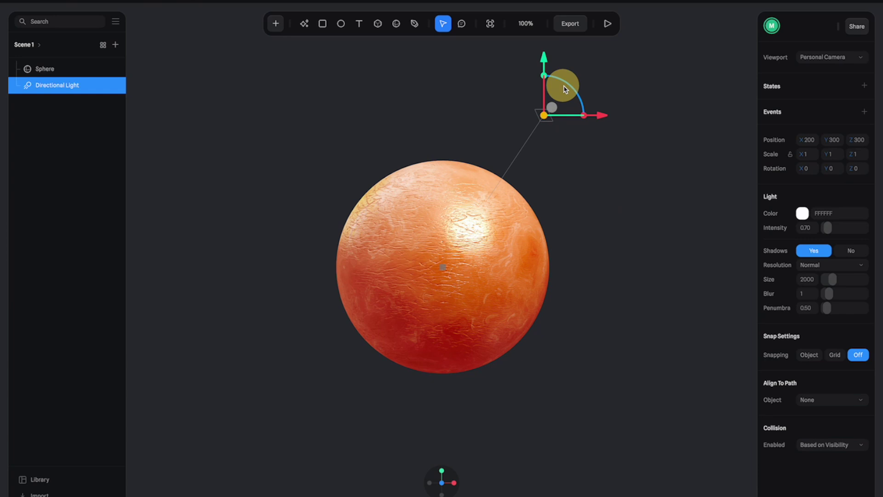
mouse_move(595, 178)
left_mouse_down()
mouse_move(619, 195)
mouse_move(615, 210)
mouse_move(595, 189)
left_mouse_up()
left_click_drag(491, 118, 612, 76)
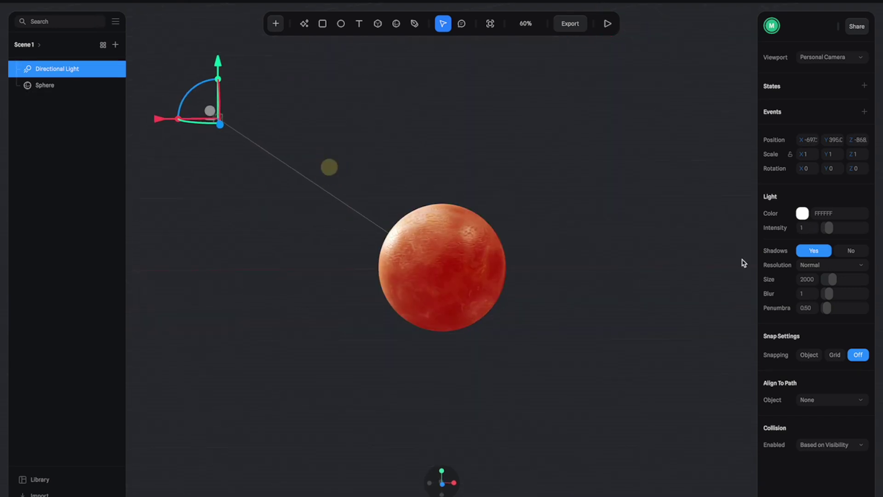
left_click(809, 228)
left_click(609, 343)
scroll(550, 275, "up", 5)
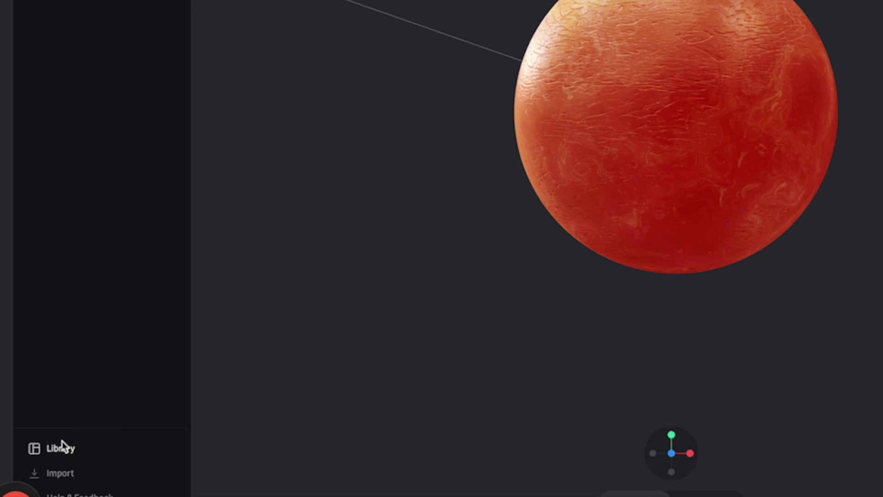
Search the object library for "cloud", add the first Cloud model to the scene and close the library.
left_click(62, 441)
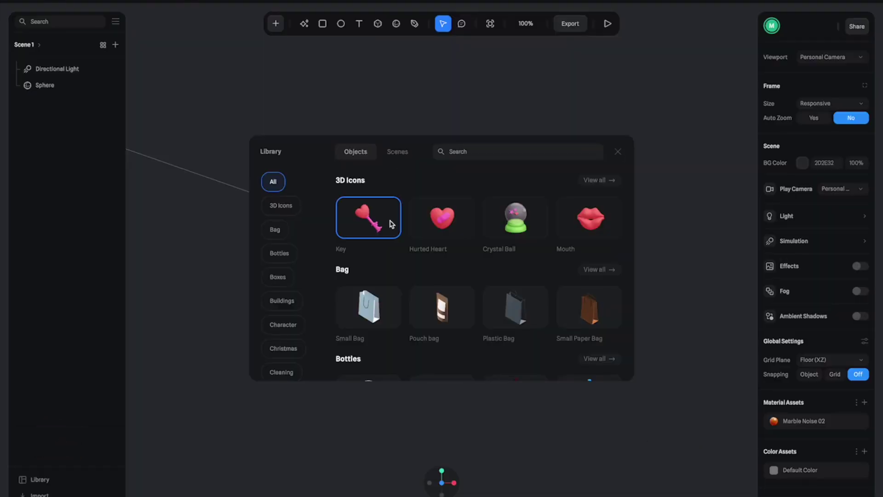
left_click(500, 150)
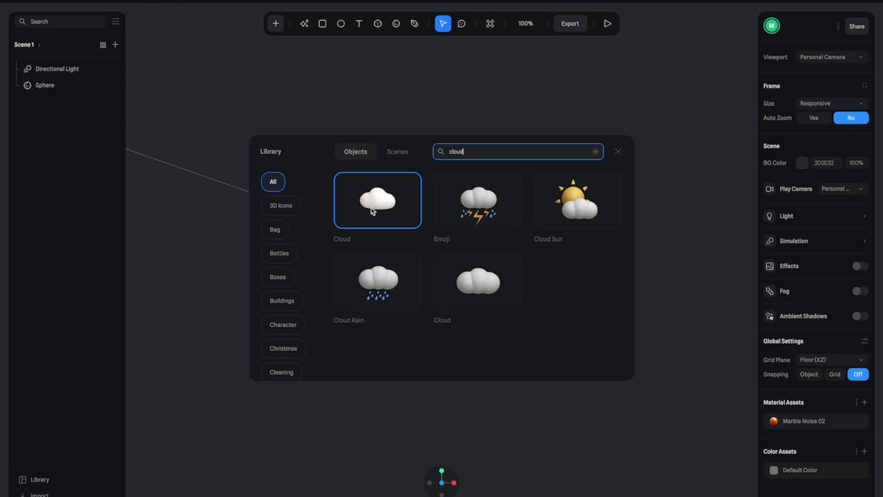
left_click_drag(378, 206, 465, 391)
left_click(618, 151)
Place the cloud in front of the sun's lower left at about X -146, Y 14, Z 250, with a scale of 2.22.
left_click_drag(444, 203, 457, 93)
left_click_drag(491, 119, 558, 83)
left_click_drag(439, 107, 437, 203)
middle_click_drag(600, 282, 495, 299)
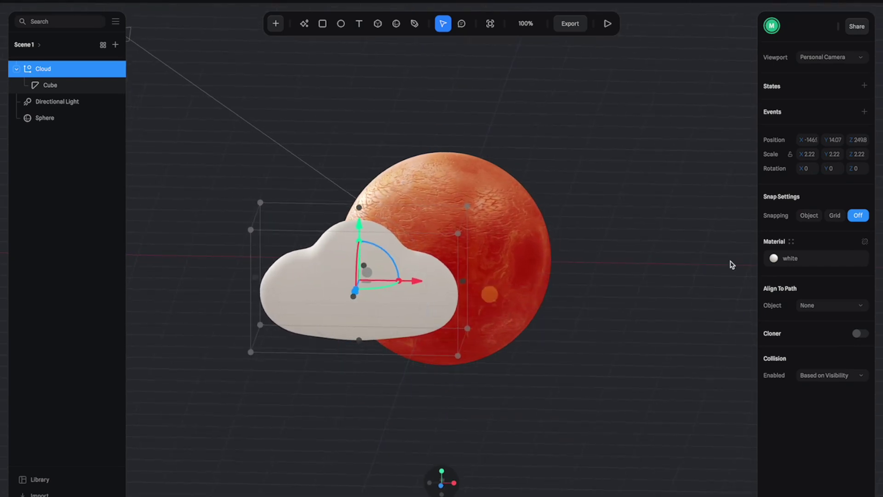
Change the Color layer of the cloud's white material to the Depth type.
left_click(774, 259)
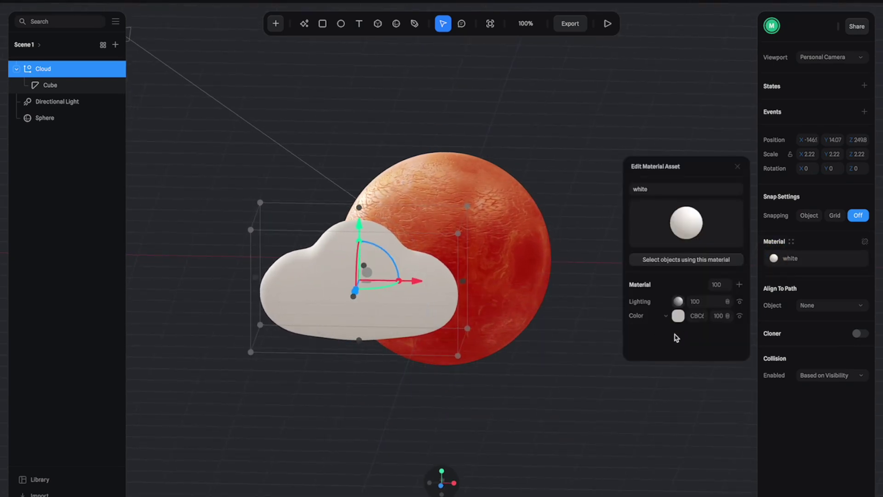
left_click(667, 317)
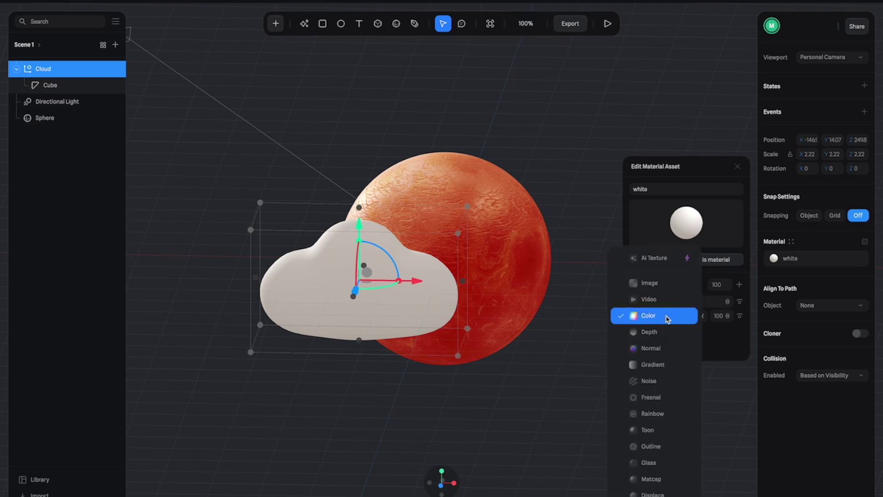
left_click(657, 334)
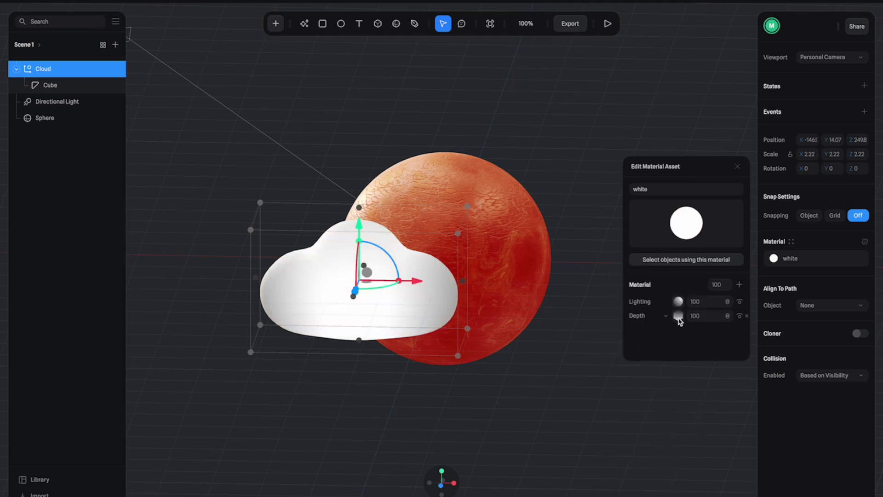
Shrink the Depth layer's outer gradient radius and lower the gradient's origin toward the base of the cloud.
left_click(679, 316)
scroll(506, 297, "down", 1)
right_click_drag(507, 298, 526, 307)
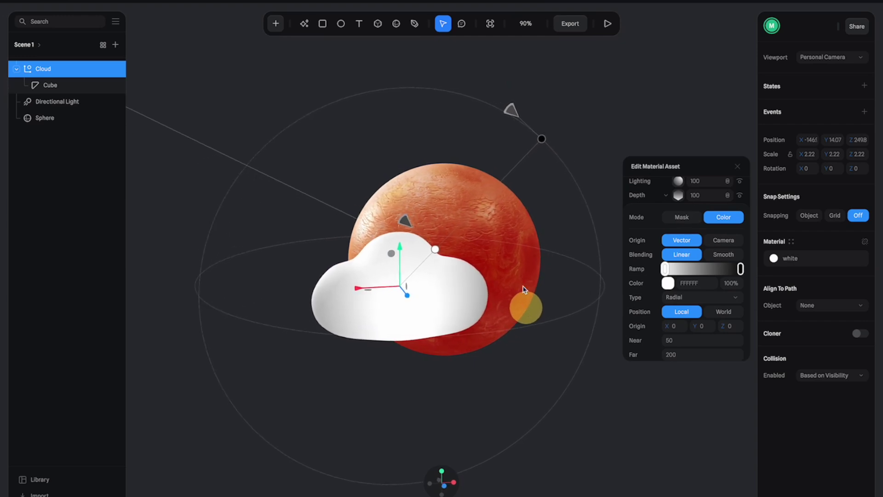
mouse_move(506, 115)
left_mouse_down()
mouse_move(444, 187)
mouse_move(471, 175)
left_mouse_up()
left_click(412, 277)
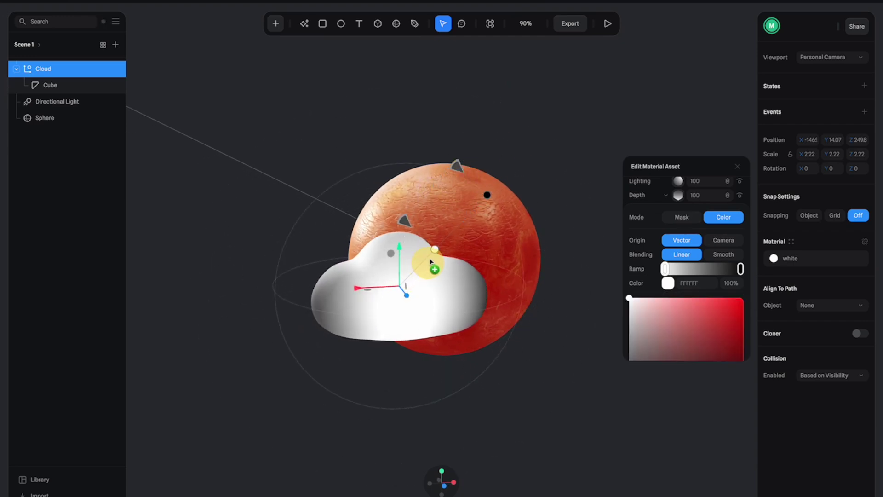
mouse_move(405, 220)
left_mouse_down()
mouse_move(380, 244)
mouse_move(394, 238)
mouse_move(405, 291)
mouse_move(407, 278)
left_mouse_up()
left_click(404, 288)
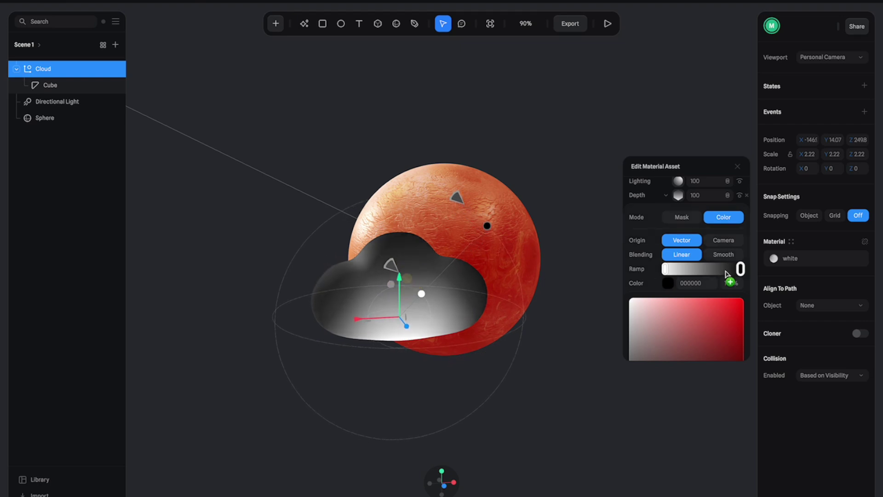
Set the Depth ramp's end stop on the cloud material to white FFFFFF with 0% opacity and close the material editor.
mouse_move(724, 296)
left_mouse_down()
mouse_move(654, 304)
mouse_move(595, 265)
left_mouse_up()
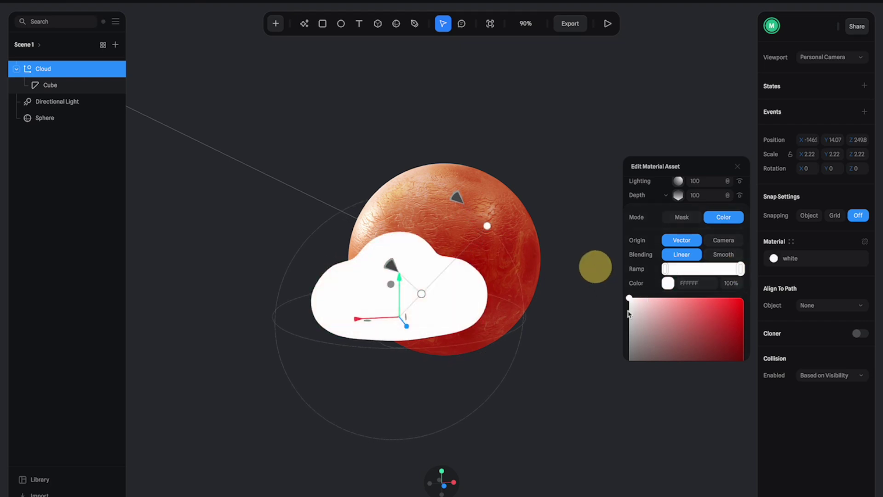
scroll(663, 302, "down", 1)
scroll(674, 294, "down", 2)
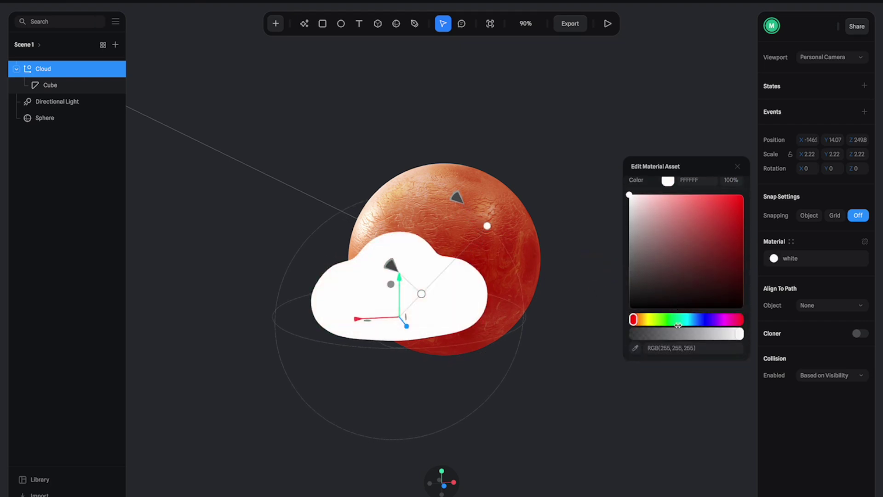
left_click_drag(719, 336, 607, 345)
left_click_drag(457, 197, 455, 201)
left_click_drag(566, 352, 529, 348)
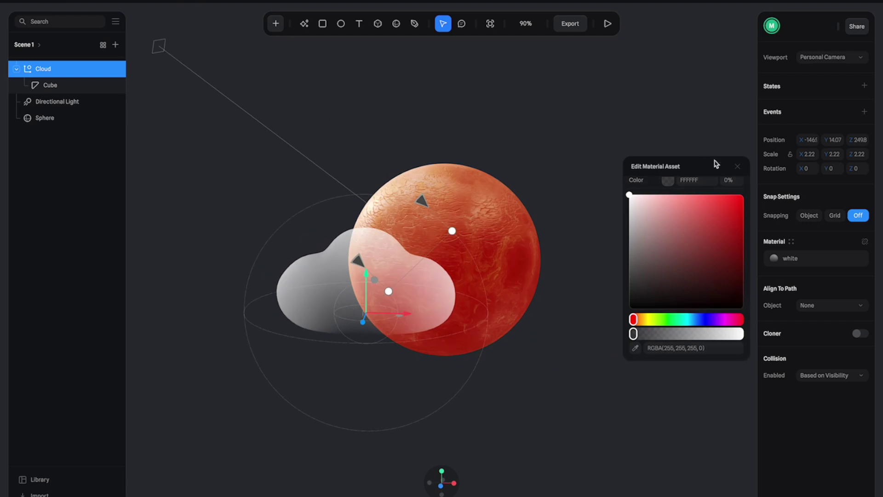
left_click(738, 169)
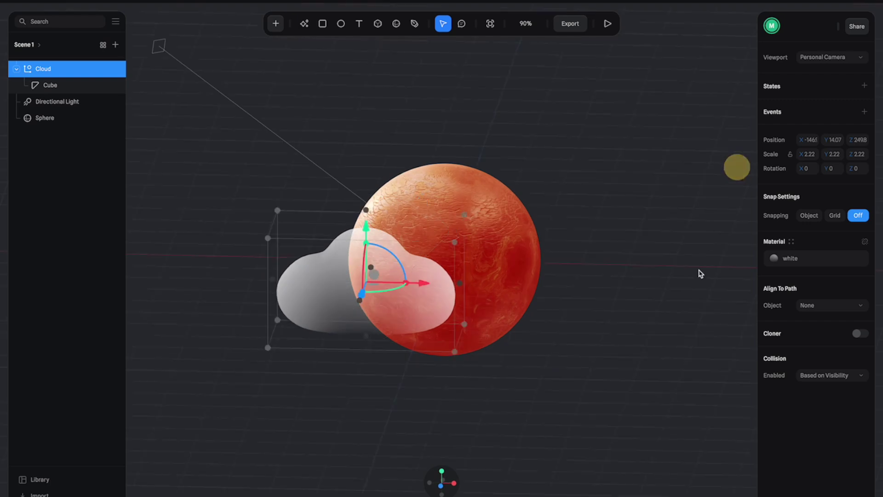
Add a Glass layer to the cloud's white material and move it below the Depth layer.
left_click(784, 258)
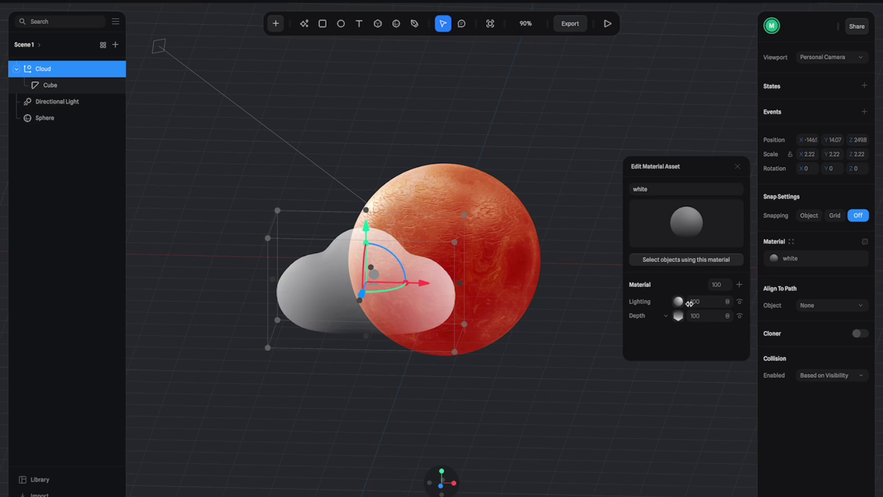
left_click(740, 285)
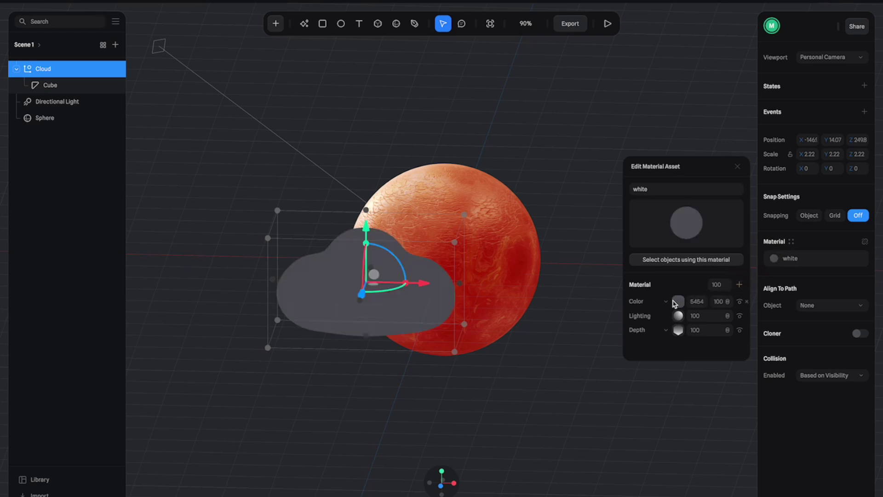
left_click(666, 303)
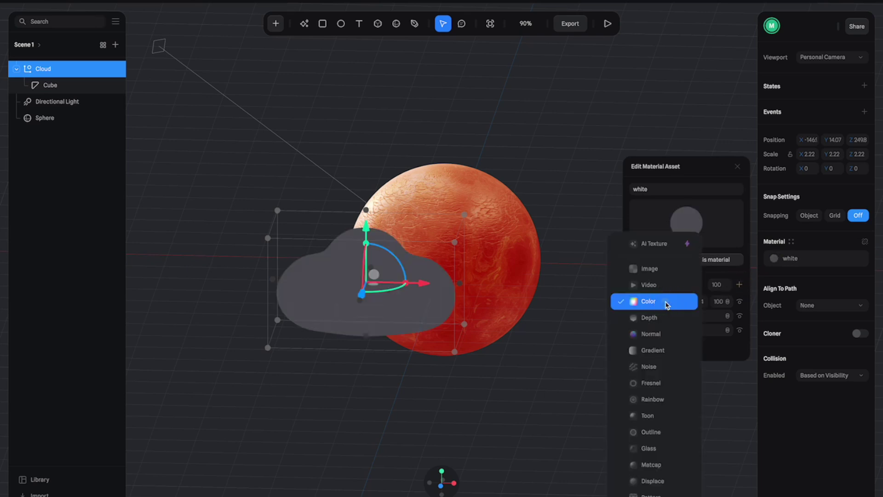
left_click(661, 441)
left_click_drag(641, 301, 637, 340)
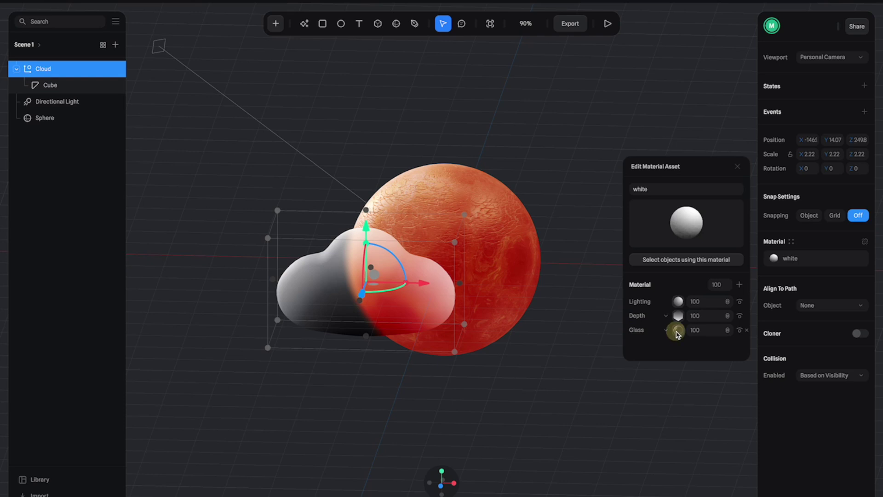
Set the Glass layer's blur to 30 on the cloud material.
left_click(677, 331)
scroll(678, 335, "down", 1)
left_click(677, 321)
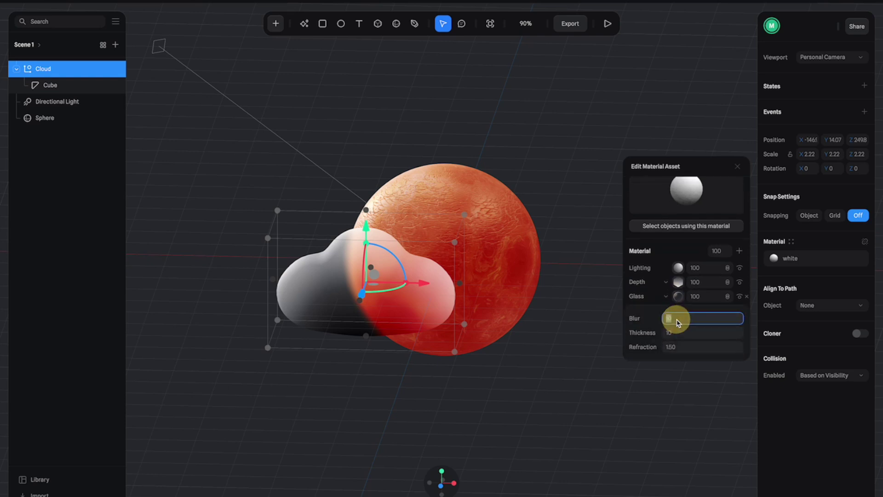
type("30")
key("Return")
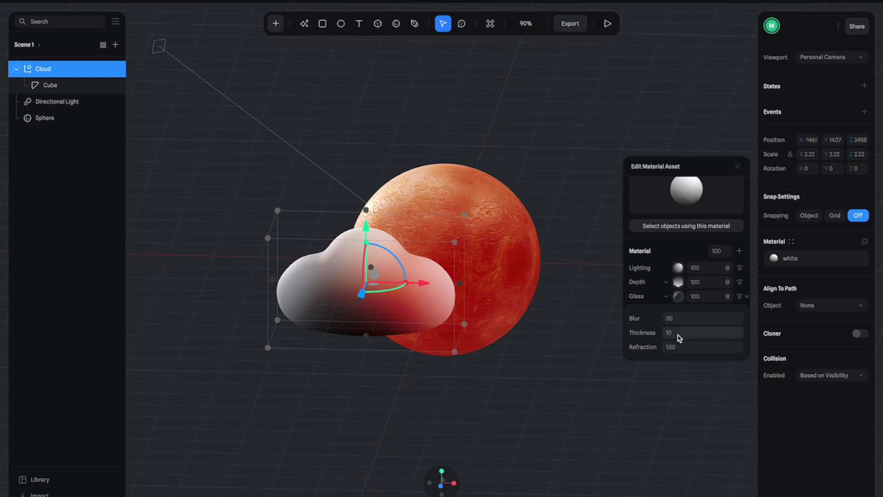
left_click_drag(559, 341, 588, 333)
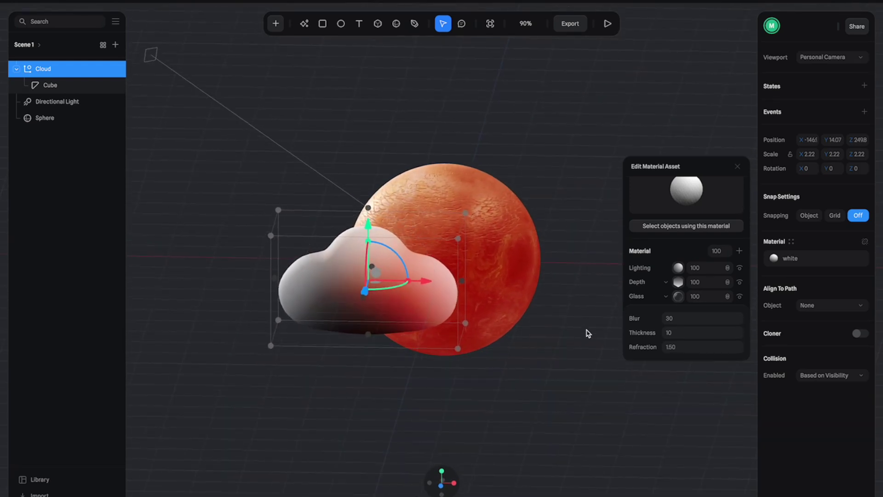
left_click(678, 297)
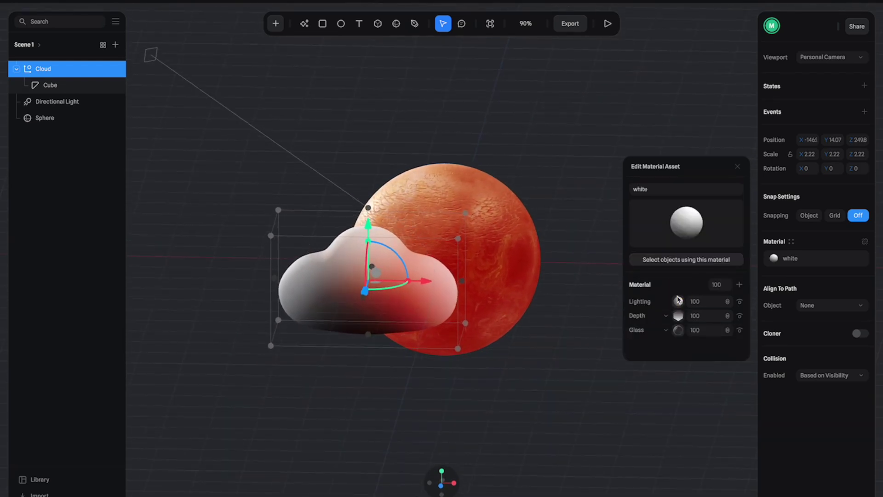
Add a Displace layer to the cloud's white material and set its noise type to Simplex Fractal.
left_click(740, 286)
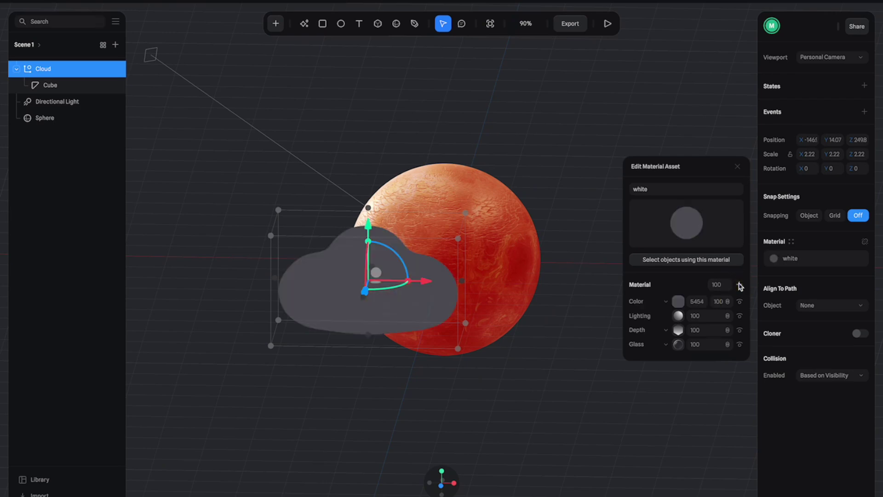
left_click(667, 302)
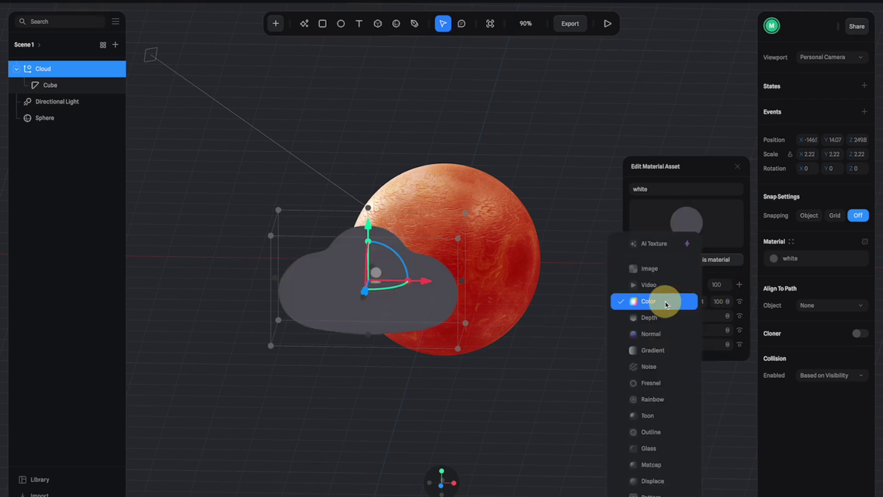
left_click(651, 477)
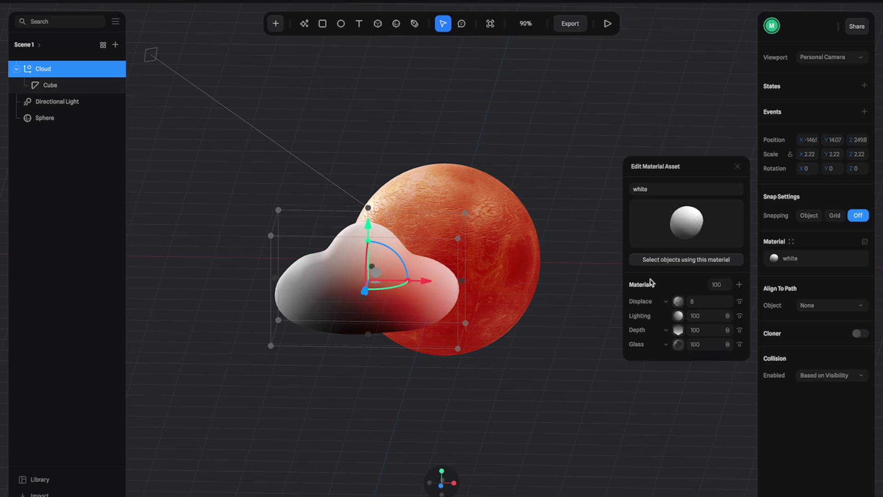
left_click(680, 302)
scroll(697, 328, "down", 1)
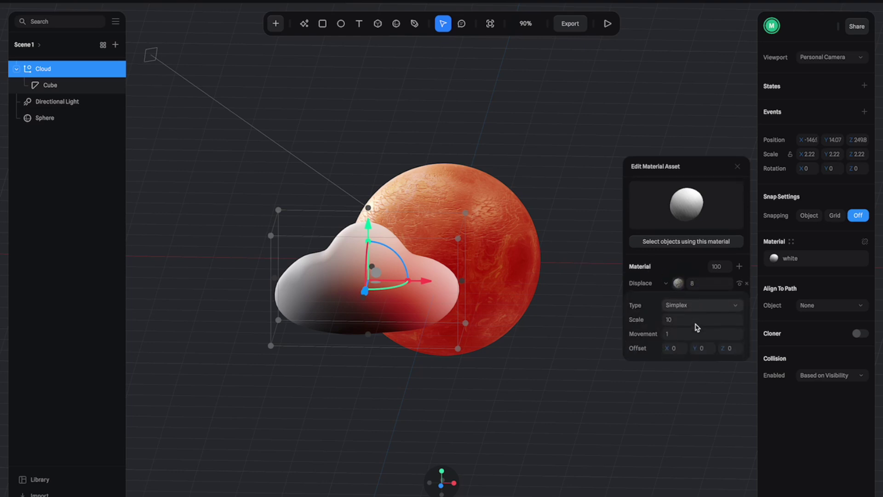
left_click(699, 305)
left_click(693, 319)
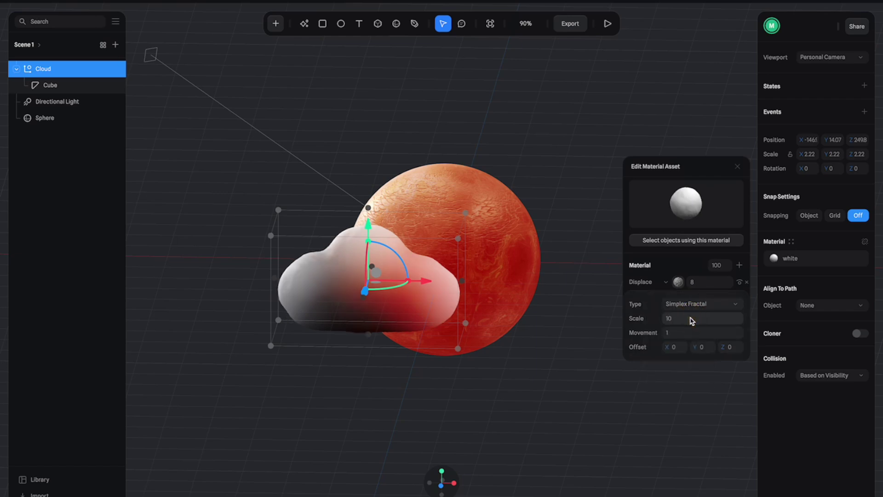
Increase the Displace layer's amount to give the cloud a rougher surface, and deselect the cloud.
left_click(697, 284)
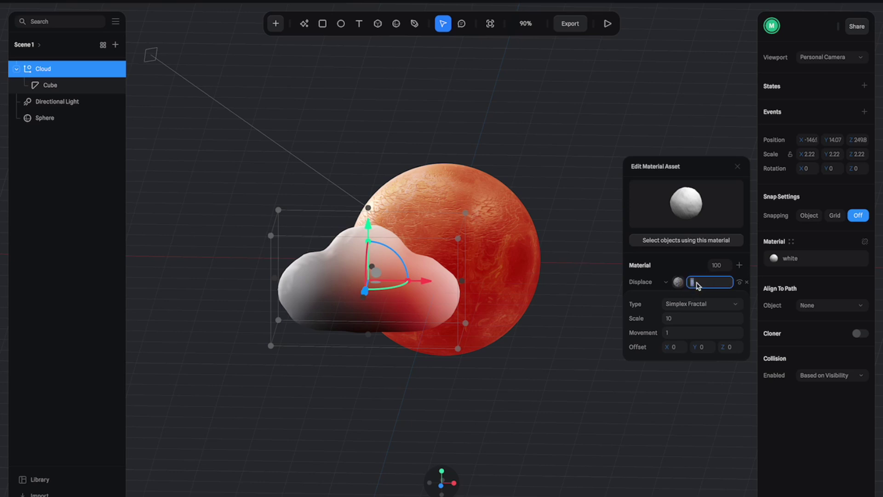
left_click_drag(460, 216, 395, 267)
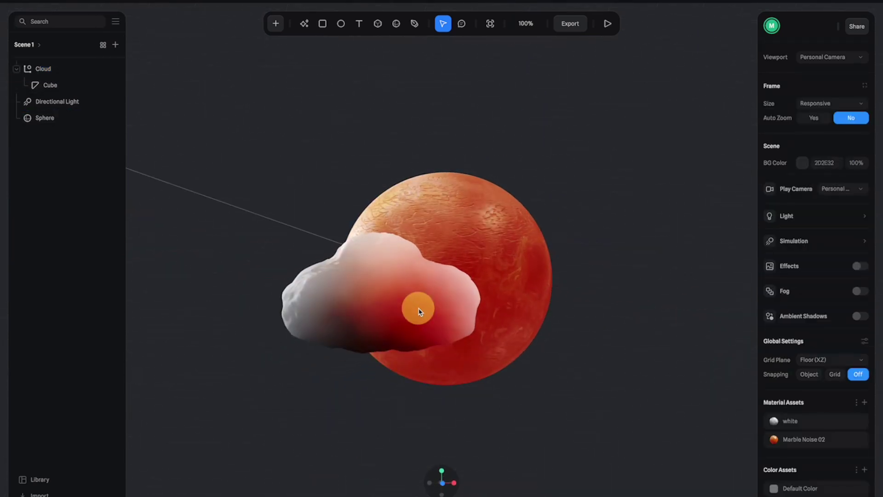
left_click_drag(419, 311, 509, 272)
left_click(432, 292)
left_click(505, 276)
left_click(384, 290)
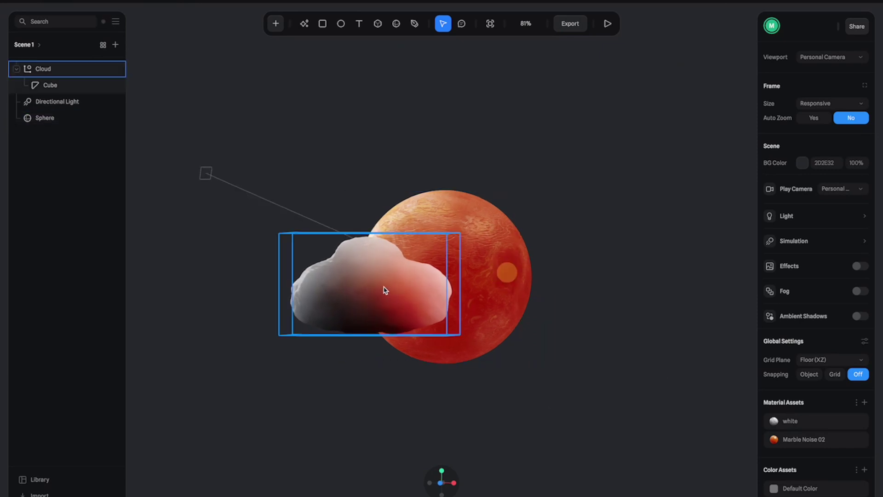
left_click_drag(384, 290, 391, 282)
Search the object library for "weather" and add the Cloudrain model to the scene.
left_click(125, 445)
left_click(31, 481)
type("weather")
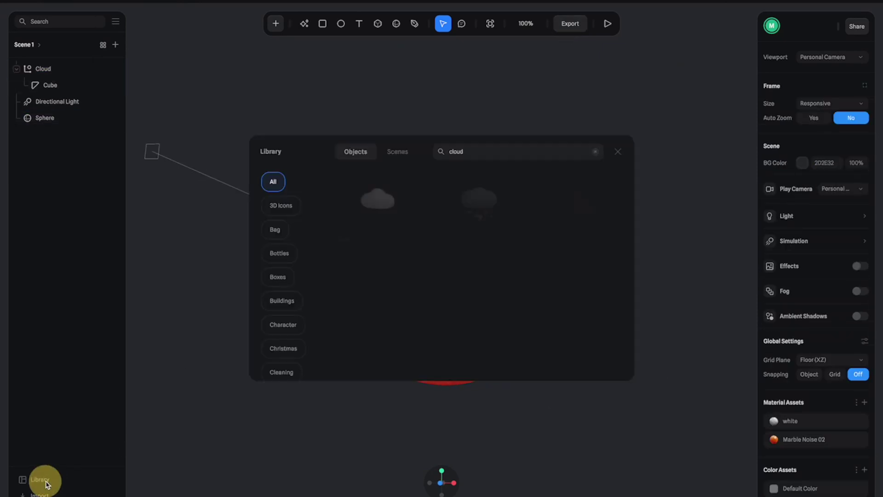
left_click(496, 277)
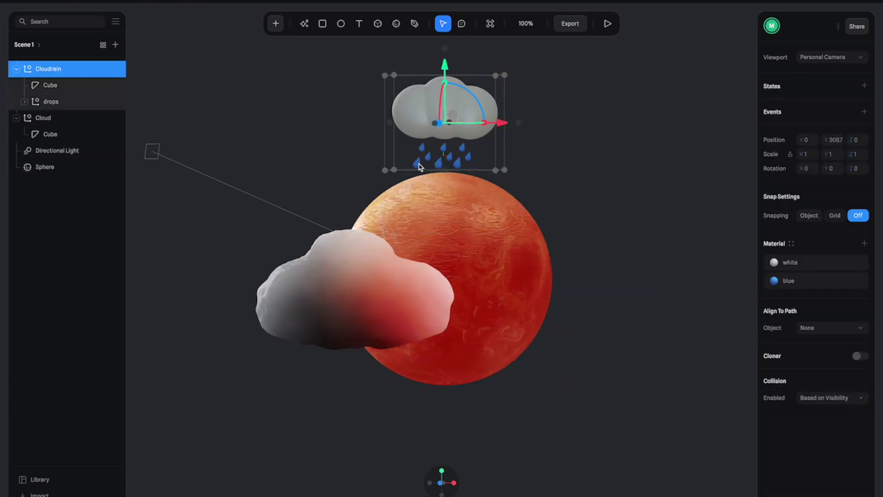
Delete the cloud mesh from the Cloudrain group, keeping only its raindrops.
double_click(419, 167)
left_click(418, 164)
left_click(478, 117)
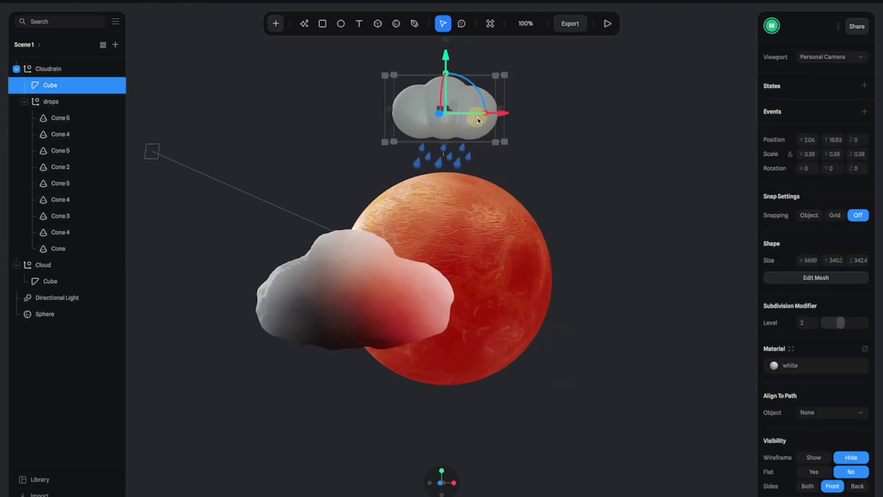
key("Delete")
Move the group of raindrops directly beneath the large cloud and enlarge it to match the cloud's width.
left_click(442, 152)
left_click_drag(449, 81, 512, 398)
left_click(506, 428)
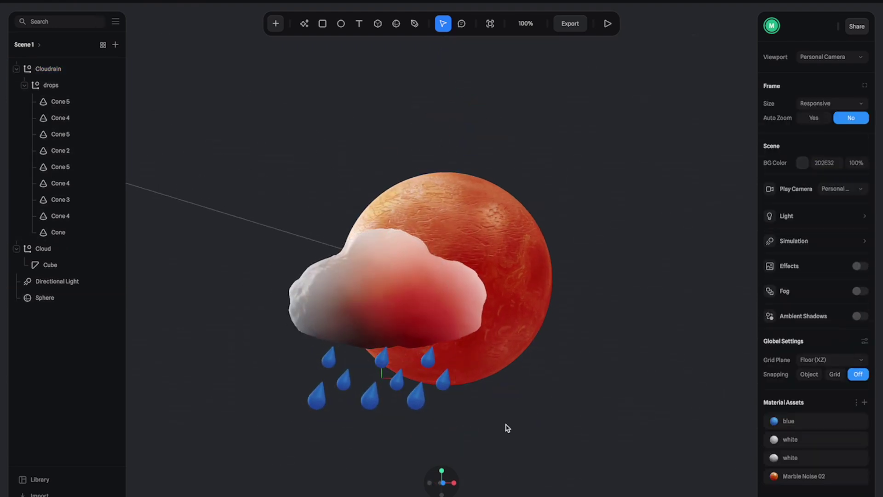
Hide the Matcap layer of the raindrops' blue material and make its base color light grey.
scroll(491, 391, "up", 3)
left_click(282, 392)
double_click(277, 394)
left_click(607, 211)
left_click(740, 331)
left_click(747, 345)
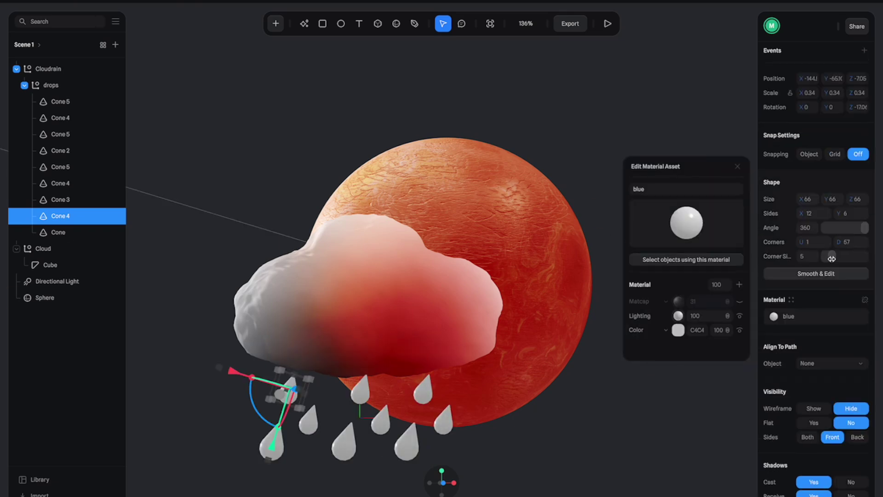
Add a white Fresnel layer in Color mode to the raindrops' material to brighten their edges.
left_click(539, 407)
left_click(359, 368)
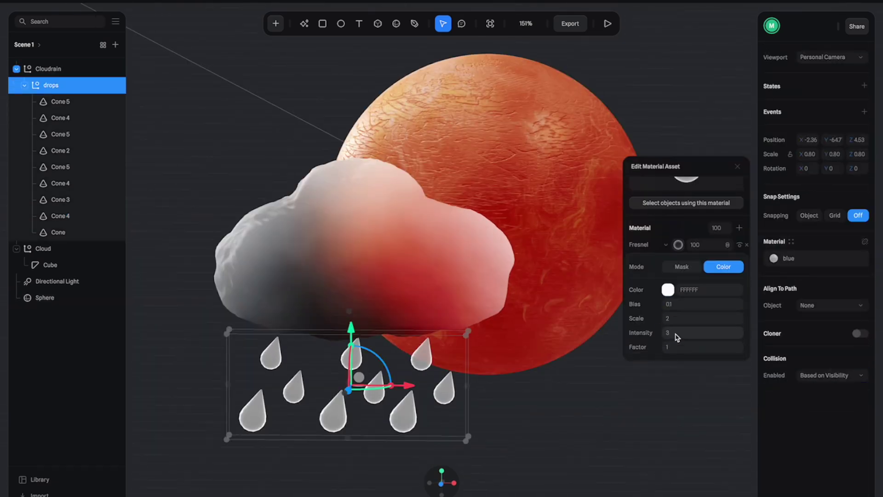
scroll(669, 269, "down", 3)
left_click(669, 268)
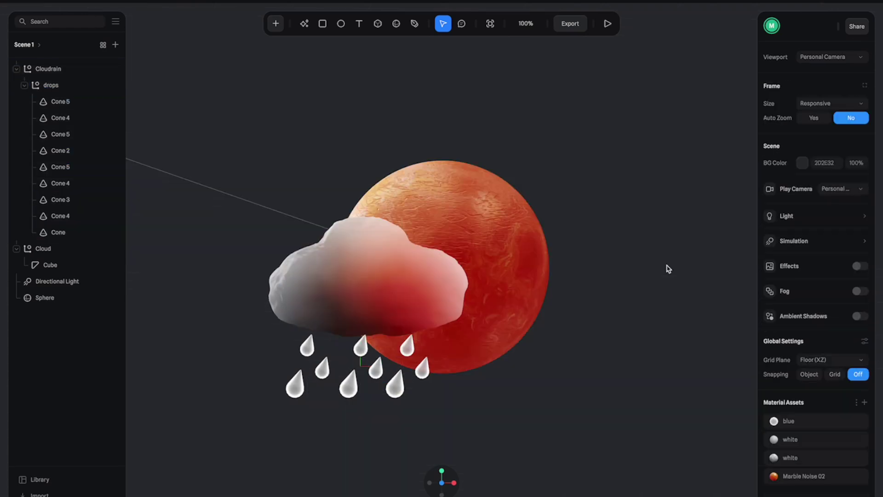
Add a Backdrop object to the scene around the sun, cloud and raindrops.
left_click(276, 23)
left_click(316, 200)
left_click(452, 221)
left_click_drag(453, 223, 704, 29)
scroll(529, 341, "down", 5)
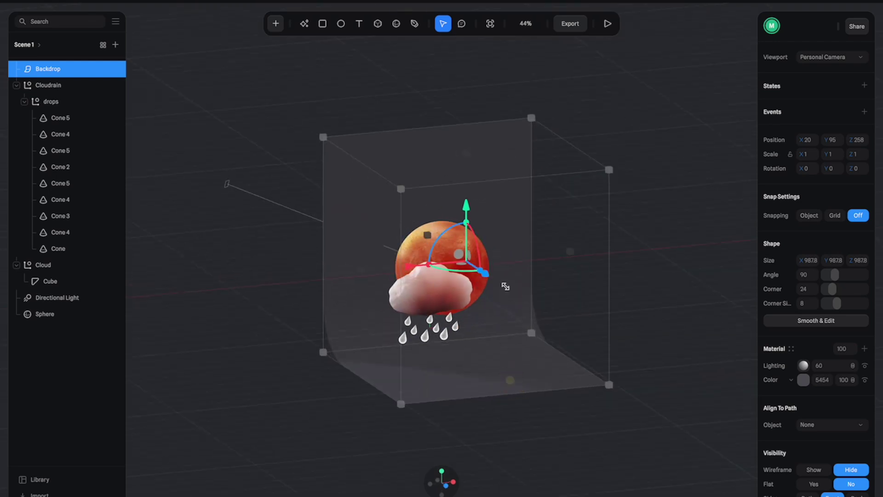
Enlarge the backdrop to about 1977 per side, scale it 4.36 × 1.78 × 1.78 and place it at about X 20, Y 1319, Z -160.
scroll(505, 286, "down", 3)
left_click_drag(499, 168, 543, 126)
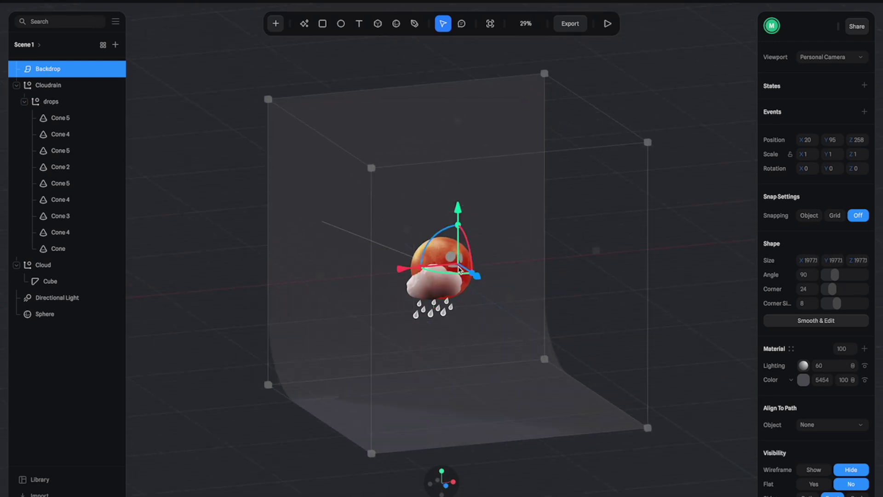
left_click_drag(419, 271, 475, 363)
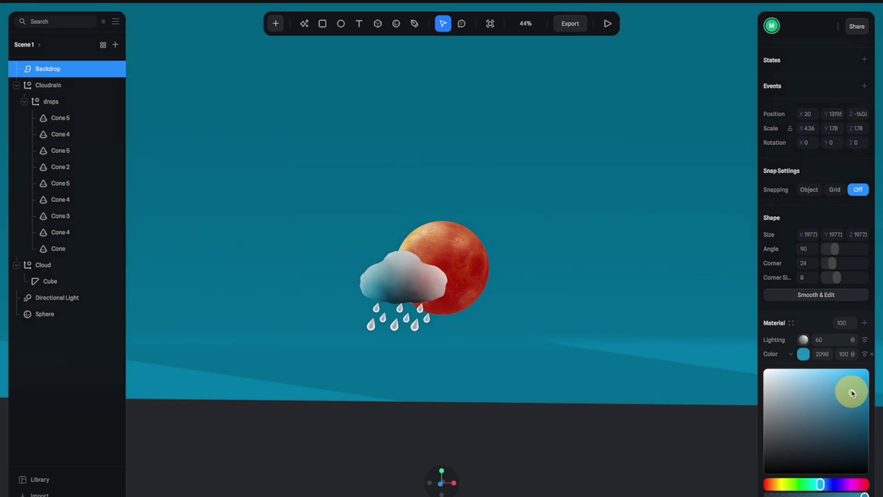
Change the backdrop's Color layer to a slightly darkened teal green.
left_click_drag(852, 393, 848, 382)
left_click_drag(819, 484, 815, 484)
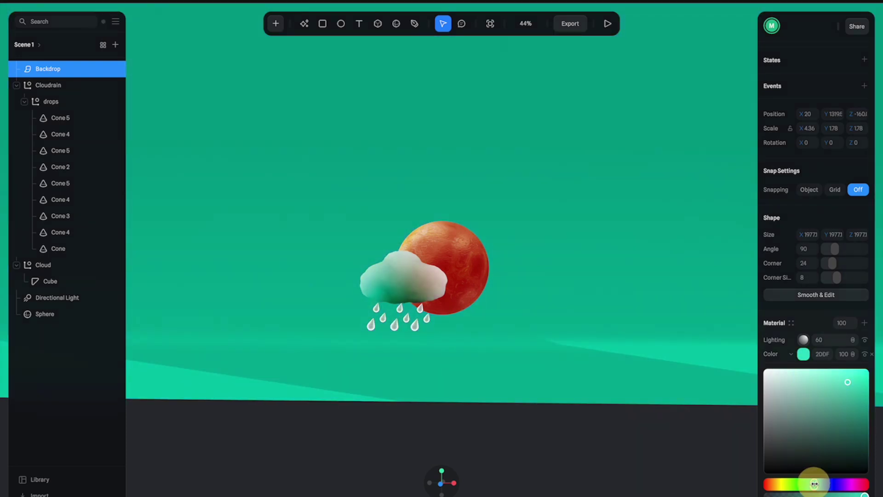
left_click_drag(851, 388, 854, 394)
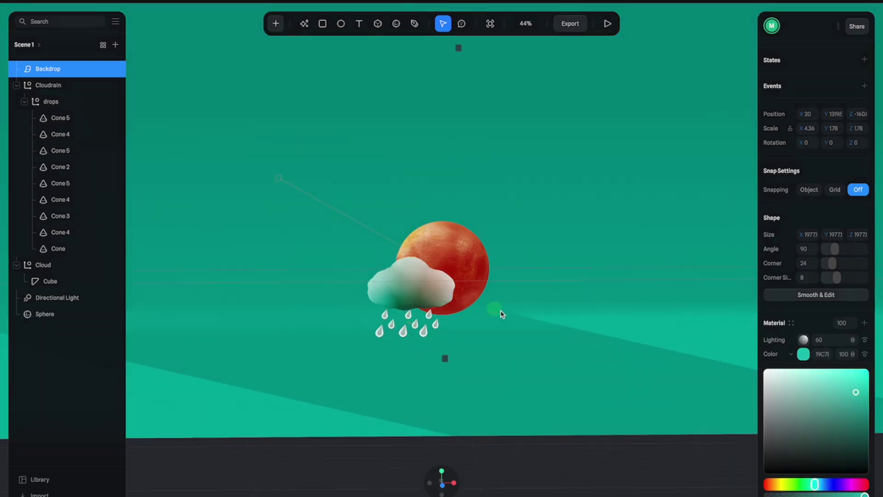
Change the backdrop's Color layer to Depth and position its radial gradient beneath the cloud and sun as a dark green shadow.
left_click(793, 297)
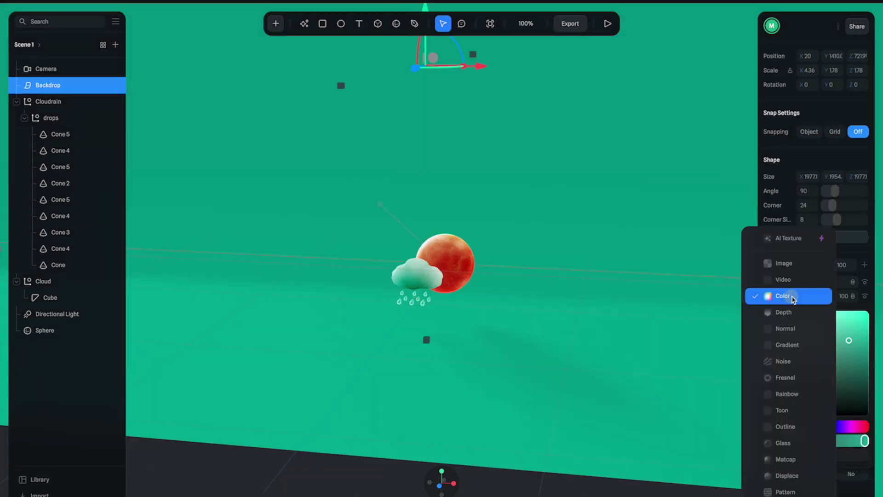
left_click(792, 297)
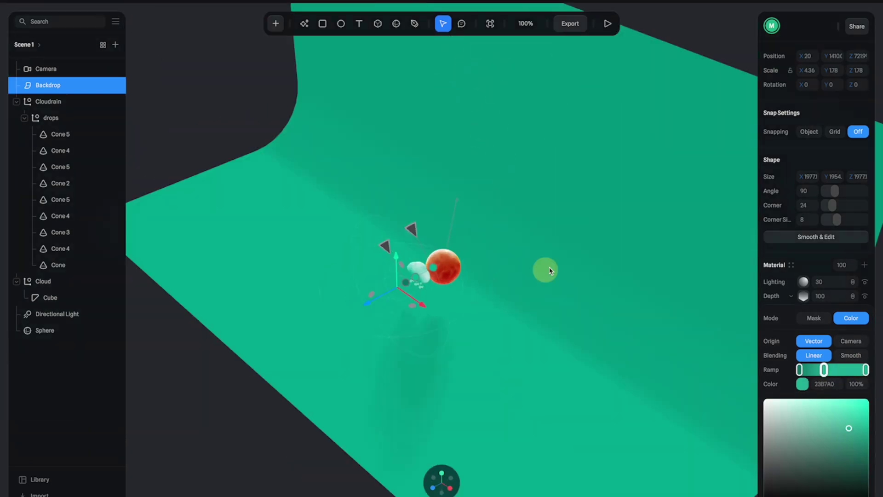
mouse_move(380, 228)
left_mouse_down()
mouse_move(392, 281)
mouse_move(375, 300)
mouse_move(519, 336)
mouse_move(499, 341)
left_mouse_up()
mouse_move(335, 321)
left_mouse_down()
mouse_move(340, 310)
mouse_move(340, 322)
mouse_move(507, 325)
mouse_move(487, 329)
left_mouse_up()
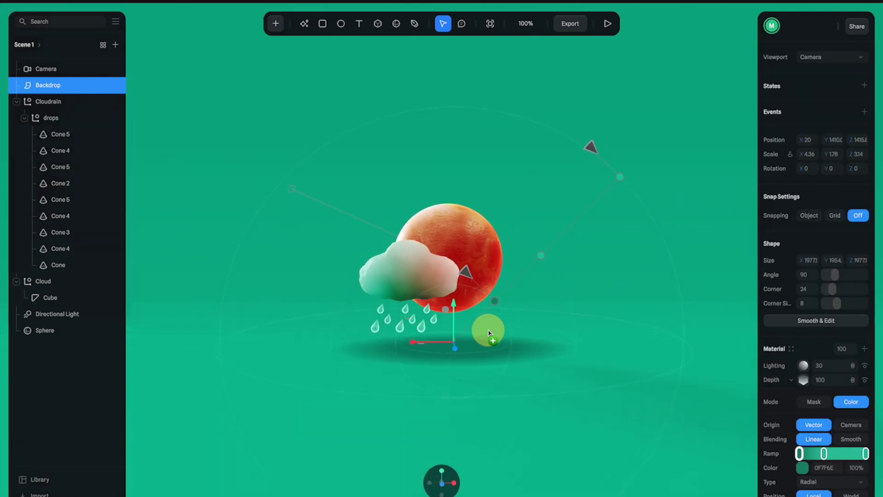
Preview the finished sun, cloud and backdrop composition in play mode, and return to editing.
scroll(504, 253, "down", 3)
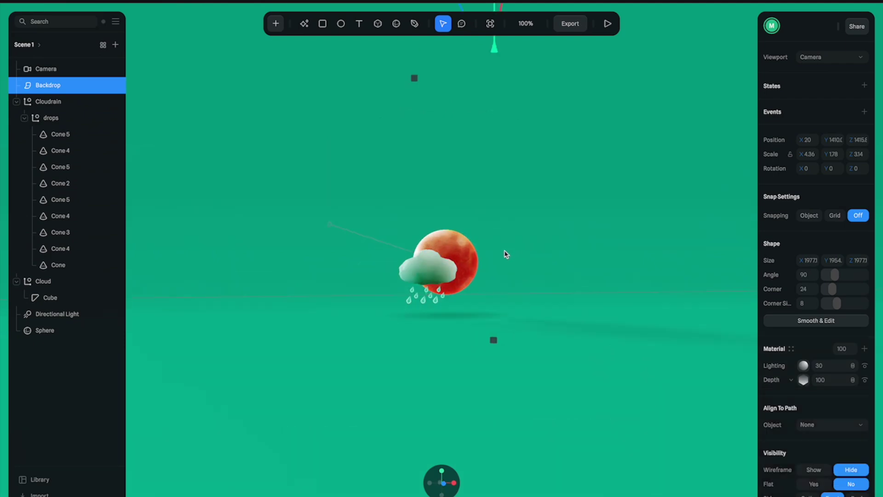
scroll(507, 253, "up", 5)
left_click_drag(506, 252, 498, 260)
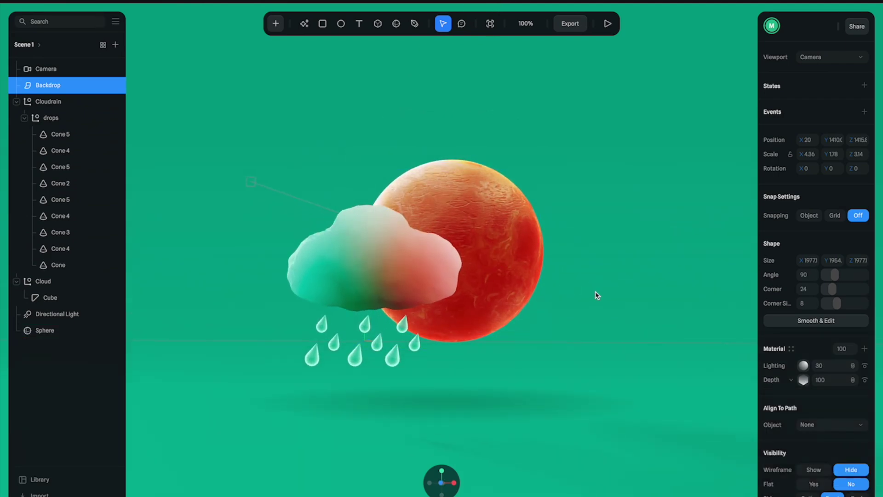
left_click(606, 30)
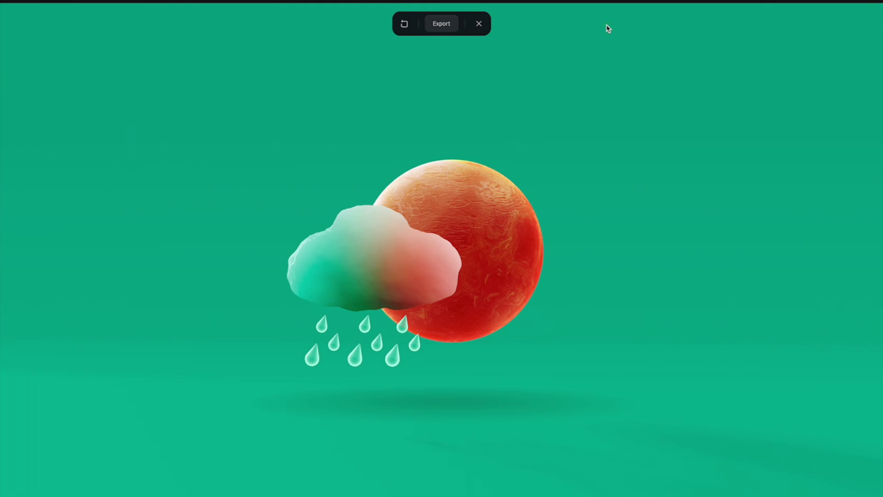
left_click(486, 26)
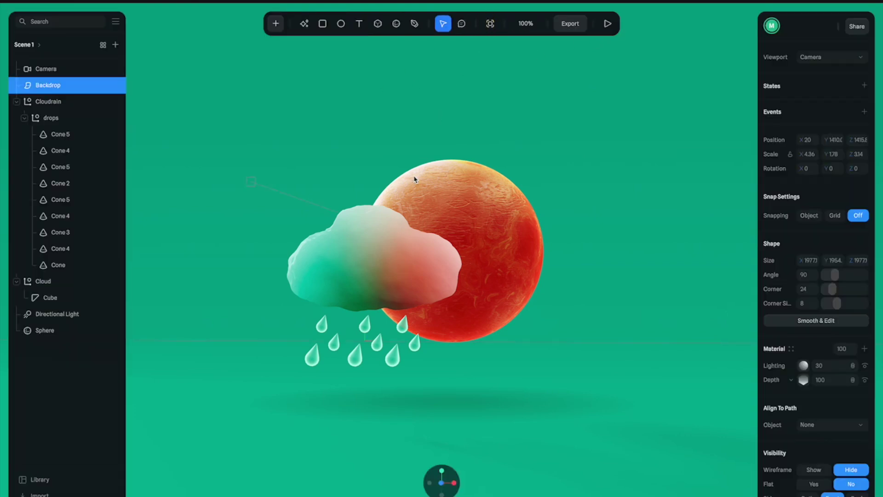
Add a new state to the sun sphere and set its Y rotation to -360 in that state.
left_click(494, 213)
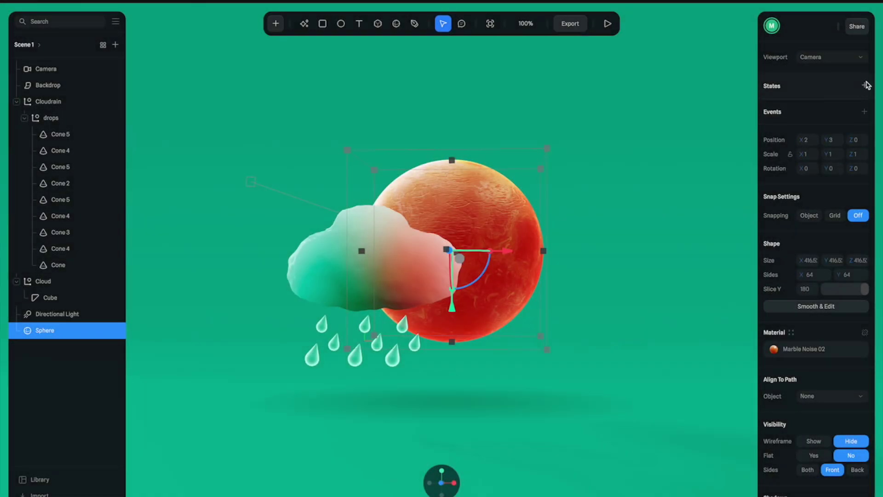
left_click(865, 86)
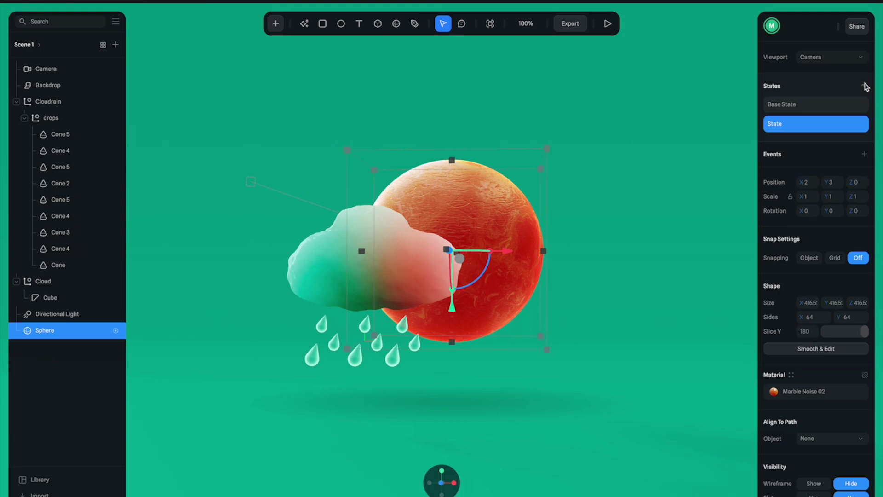
left_click(785, 109)
left_click(789, 123)
left_click(833, 213)
type("-360")
key("Return")
Add a Start event to the sphere with a Transition action going from Base State to State.
left_click(864, 154)
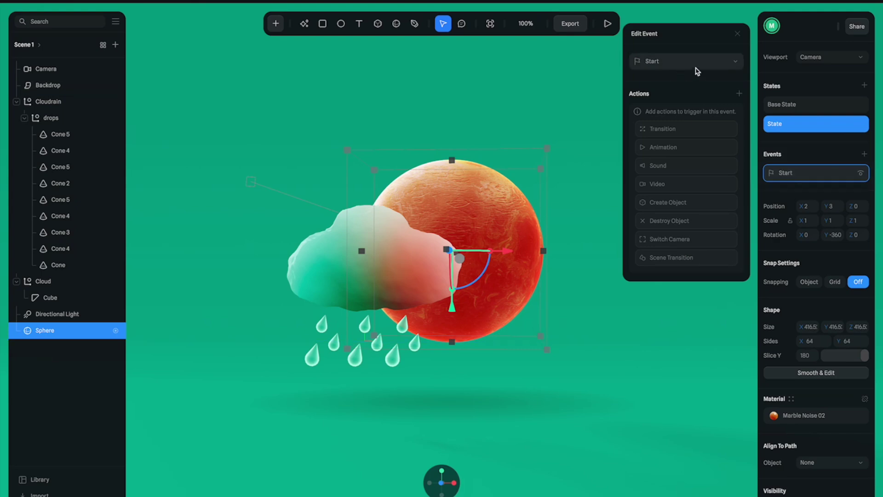
left_click(685, 132)
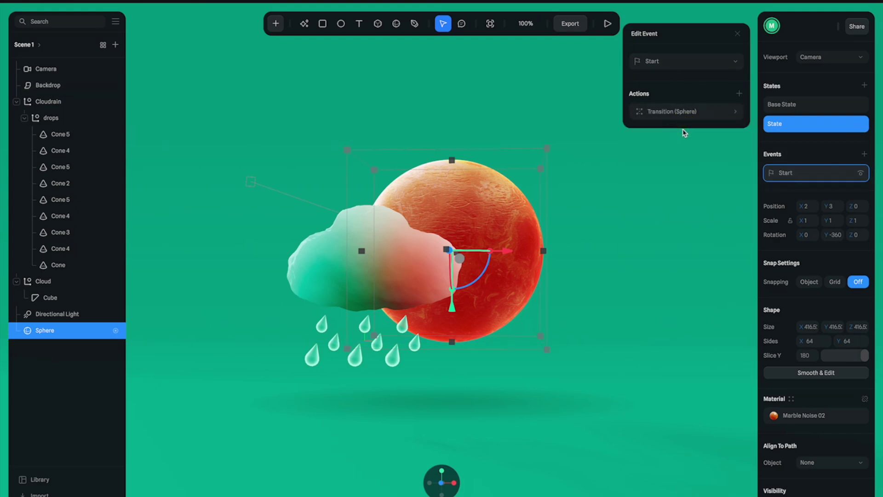
left_click(694, 113)
left_click(686, 171)
left_click(673, 195)
left_click(680, 199)
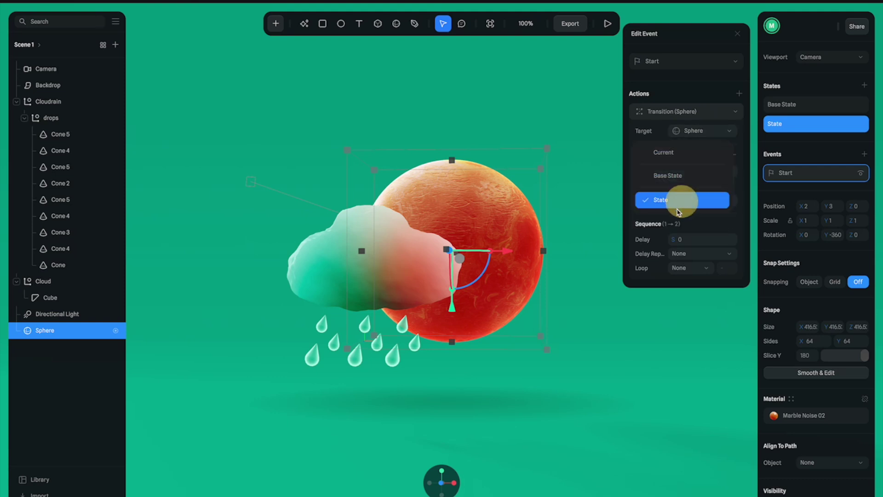
left_click(674, 198)
Change the sphere transition's easing to Linear and set its duration to 10.
left_click(695, 185)
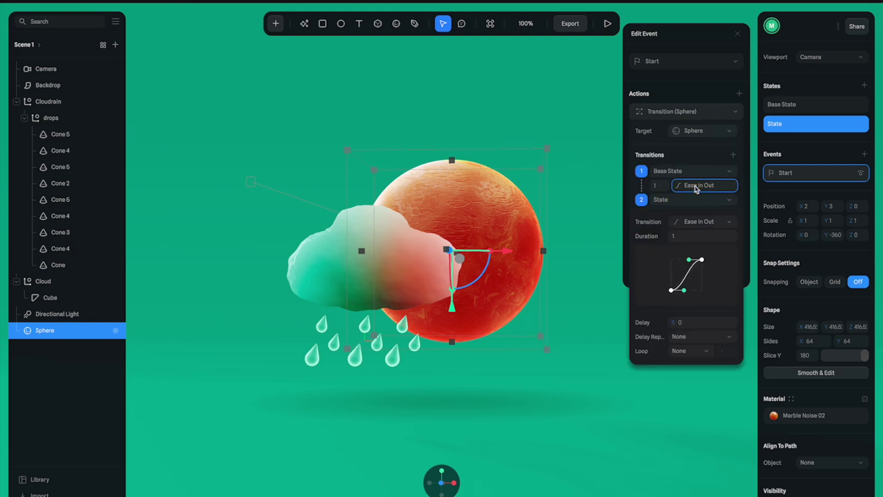
left_click(699, 221)
left_click(688, 154)
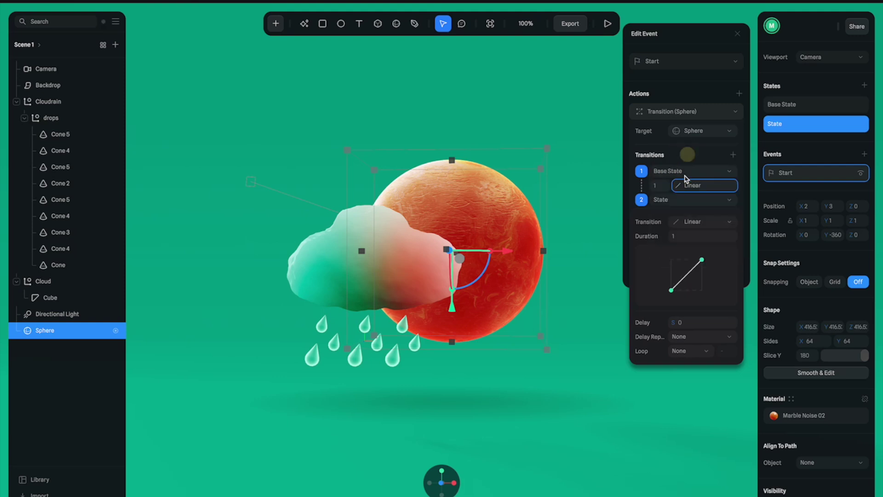
left_click(659, 186)
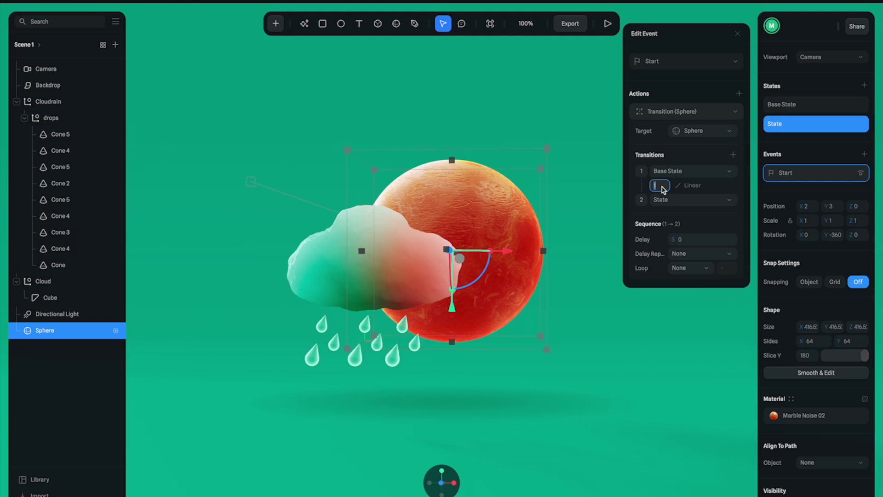
type("0")
key("Return")
Set the sphere transition's loop to Infinite and preview the sun's rotation.
left_click(686, 268)
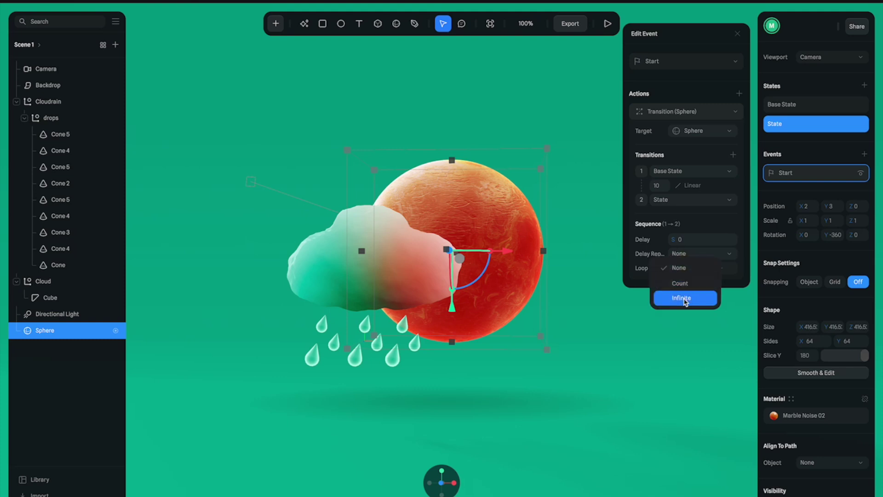
left_click(683, 298)
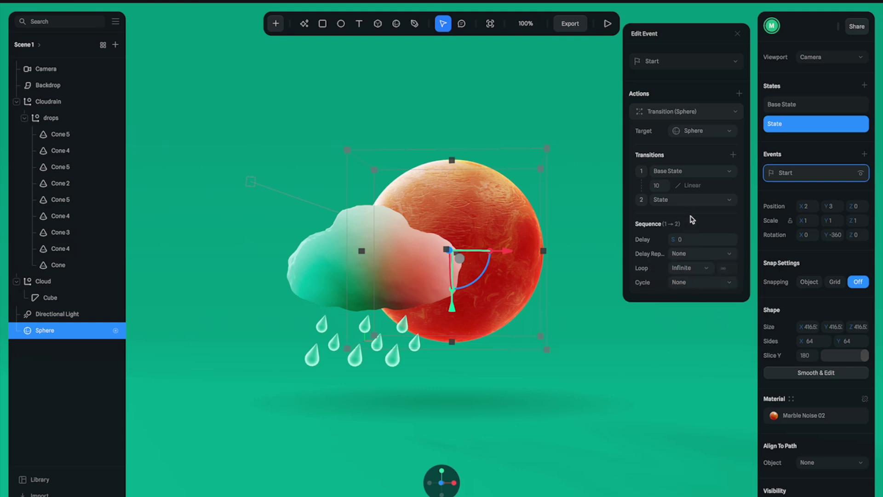
left_click(608, 24)
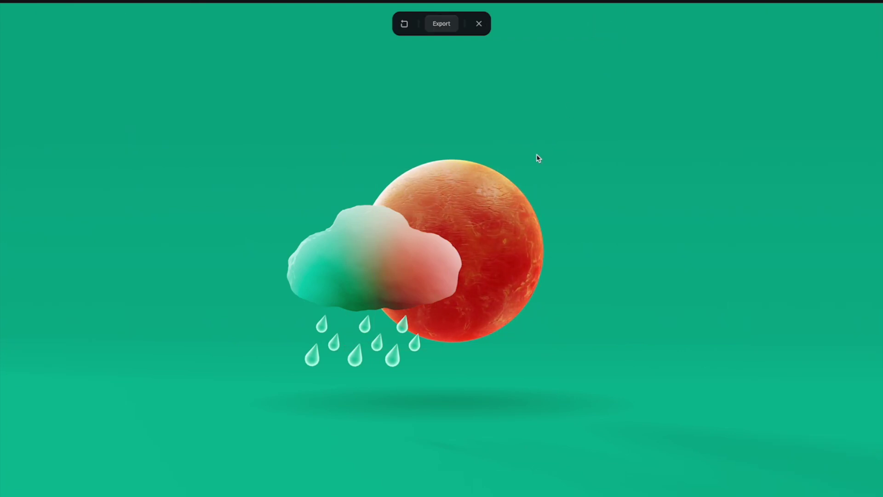
left_click(478, 23)
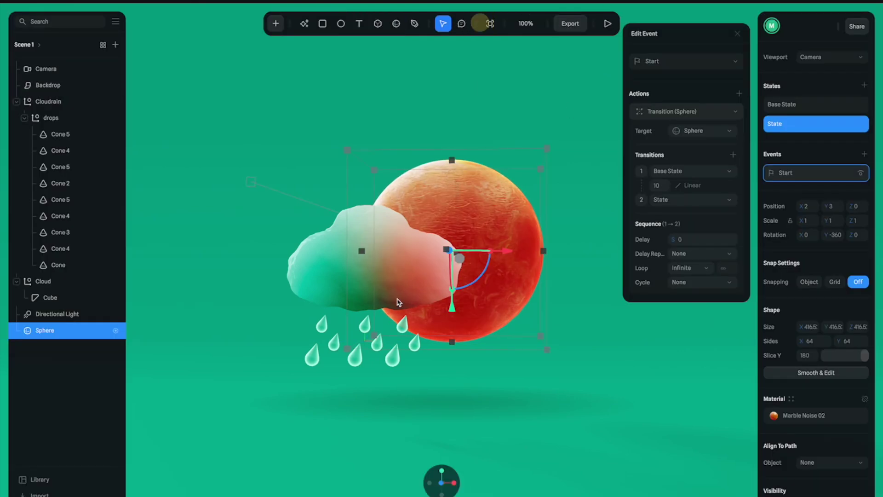
Detach the white material asset from the Cube inside the Cloud group so its layers can be edited.
left_click(334, 289)
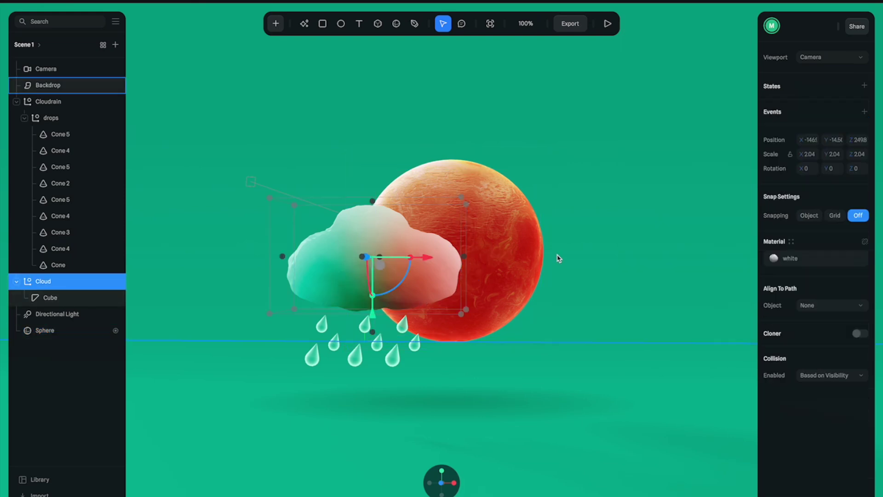
left_click(59, 302)
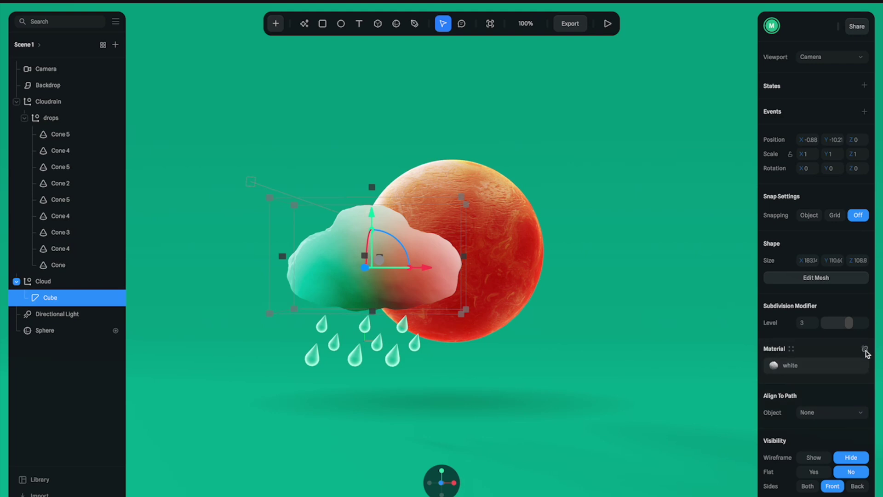
left_click(865, 349)
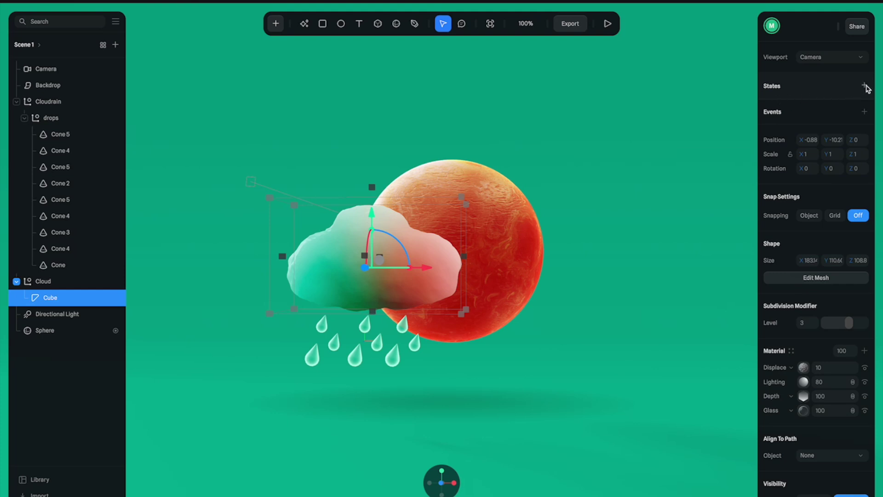
Add a new state to the cloud's Cube and set its Displace layer's Movement to 50 in that state.
left_click(865, 86)
left_click(829, 103)
left_click(827, 125)
left_click(834, 127)
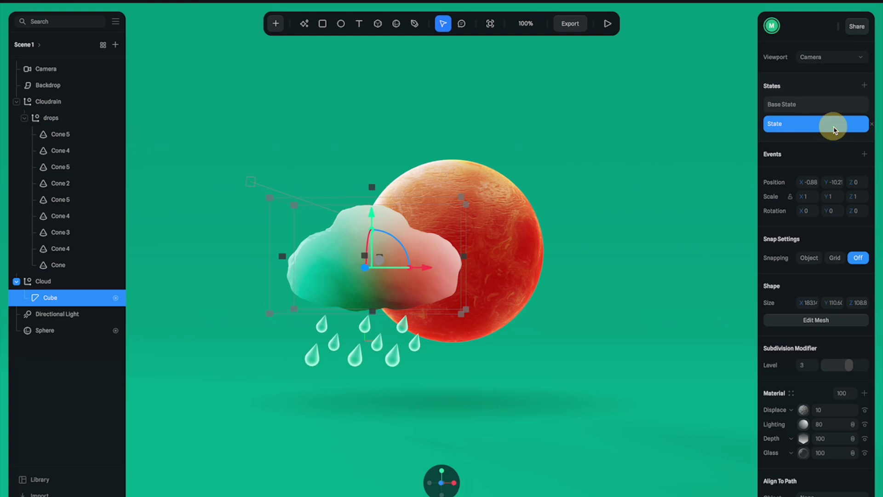
left_click(805, 410)
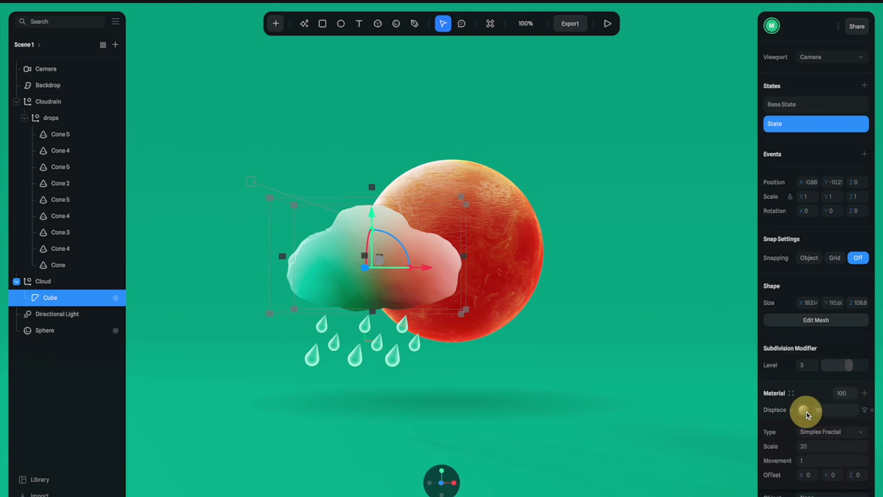
left_click(812, 461)
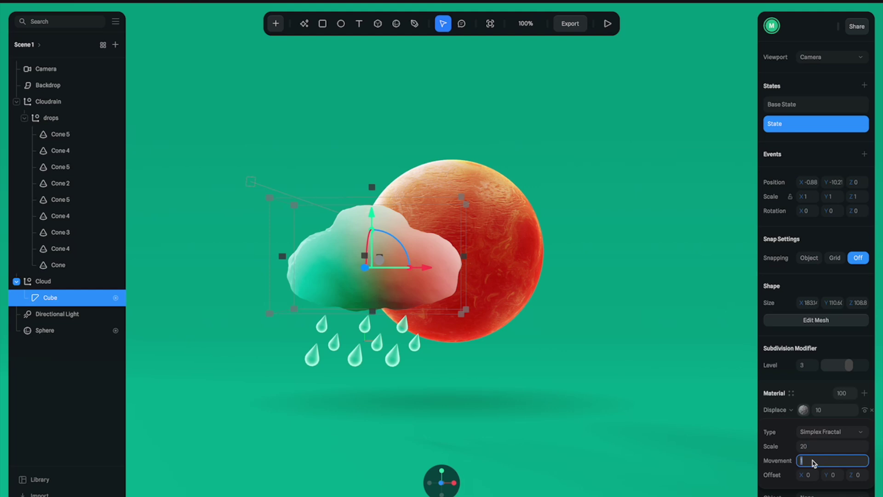
key("Return")
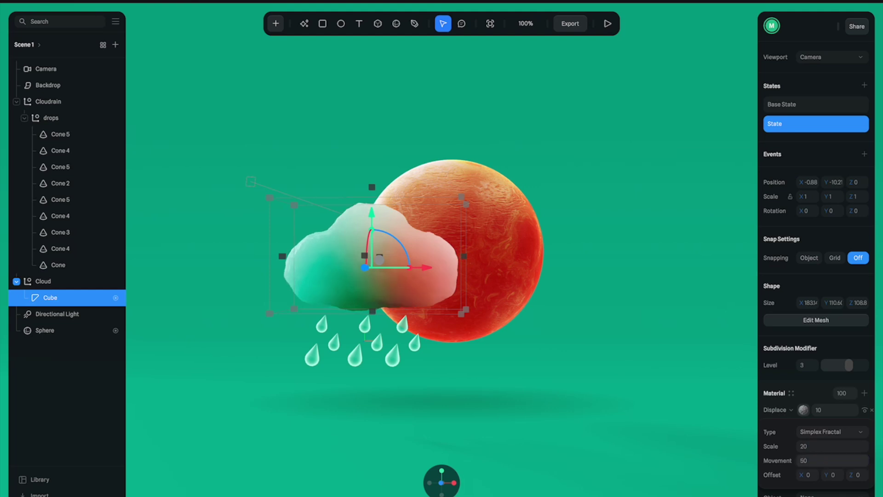
Return the cloud's Cube to Base State and add a Start event with a Transition action from Base State to State.
left_click(794, 105)
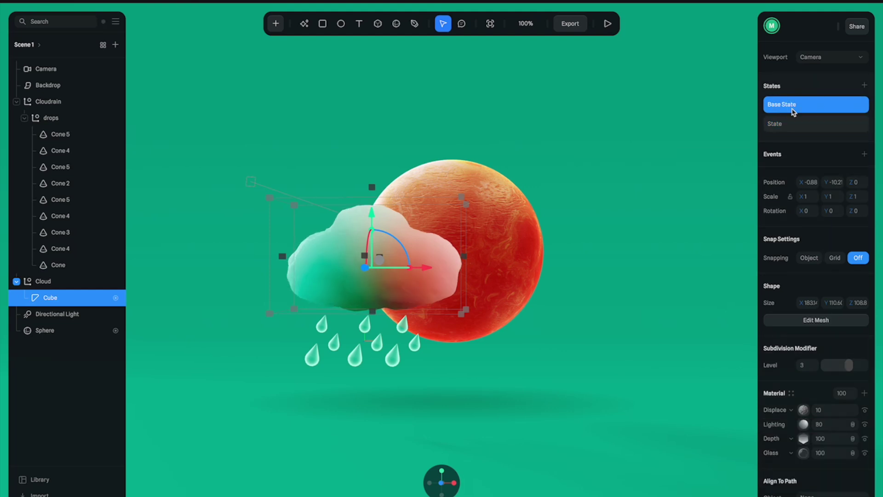
left_click(865, 154)
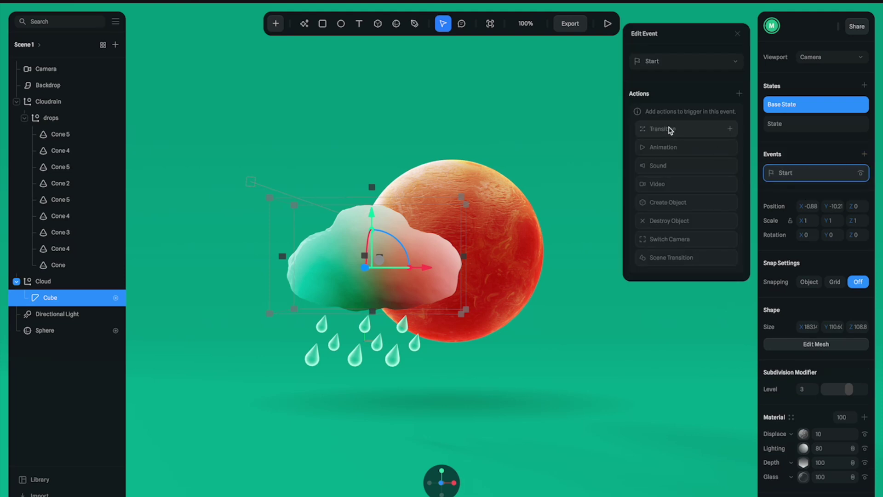
left_click(670, 131)
left_click(680, 116)
left_click(696, 172)
left_click(676, 196)
left_click(672, 199)
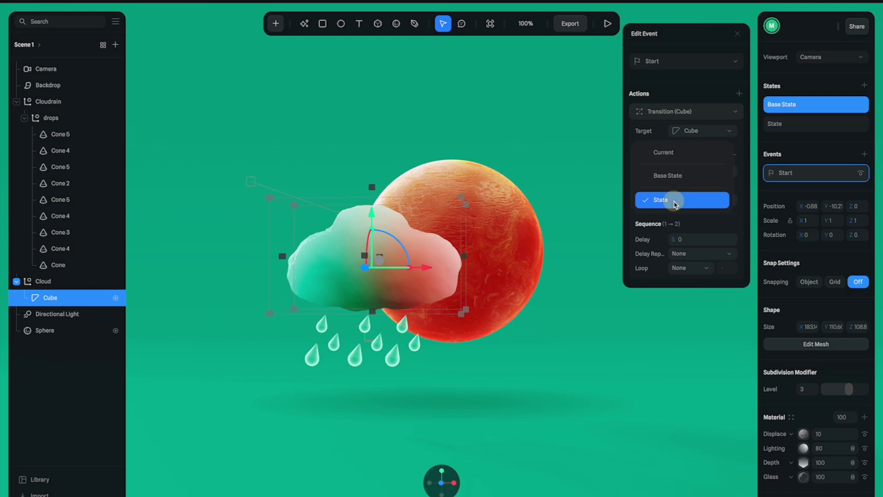
left_click(675, 200)
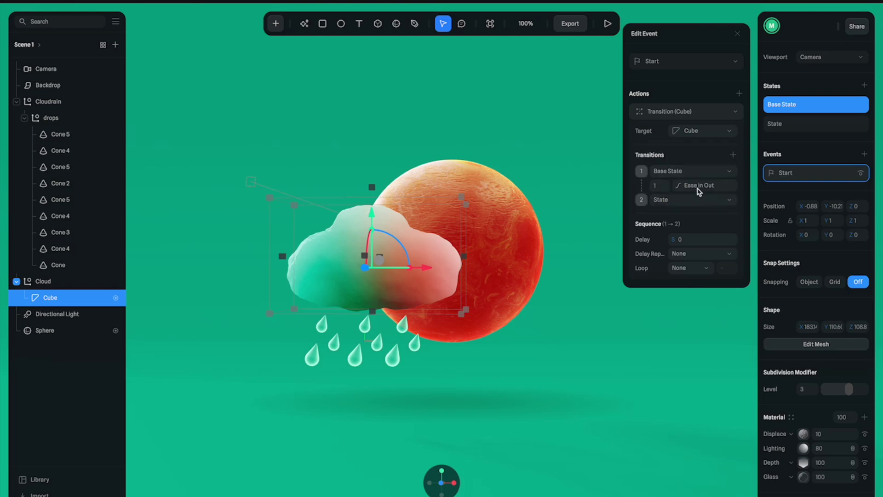
Change the cloud transition's easing to Linear and set its duration to 10.
left_click(699, 186)
left_click(702, 186)
left_click(692, 156)
left_click(660, 185)
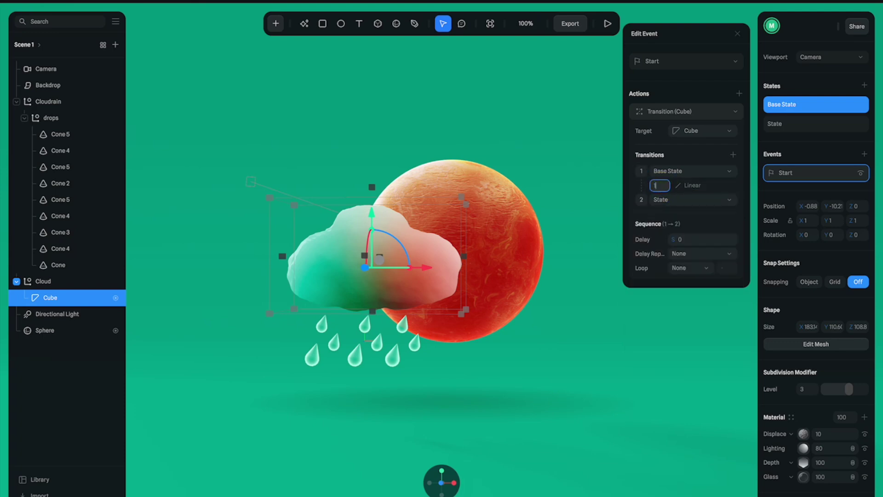
type("0")
key("Return")
Set the cloud transition to loop infinitely with a Ping Pong Reverse cycle, and preview the animation.
left_click(686, 268)
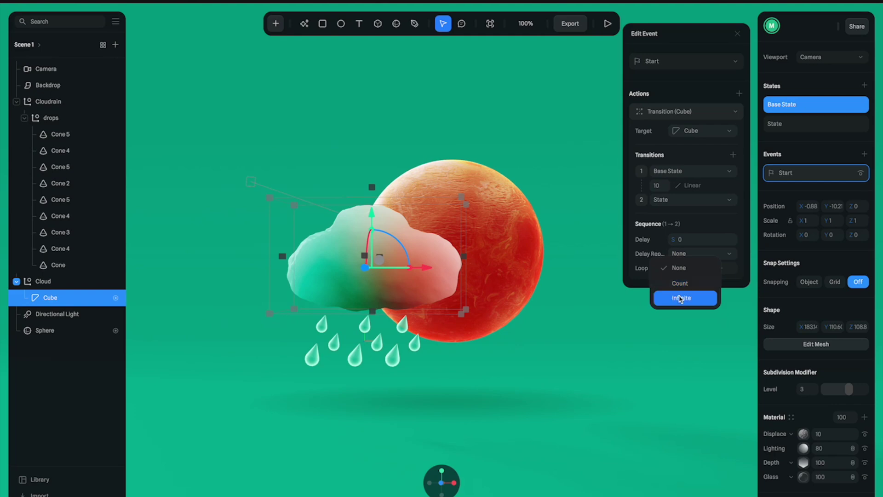
left_click(681, 298)
left_click(695, 285)
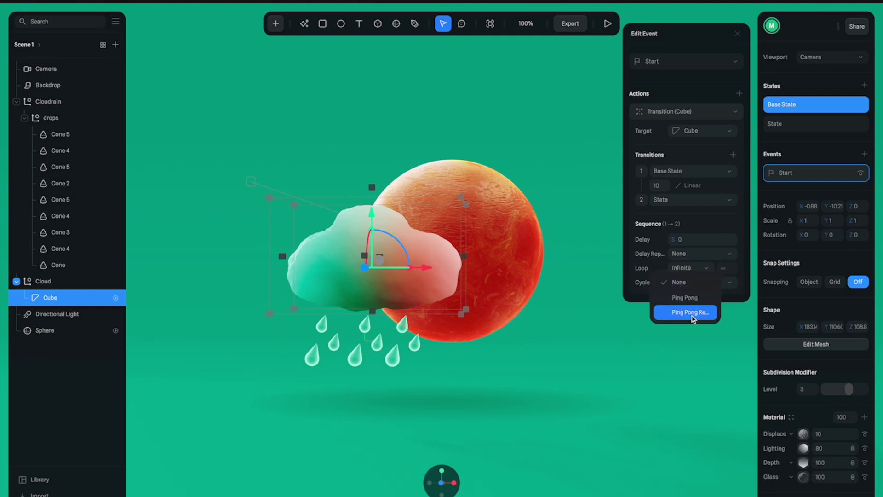
left_click(693, 318)
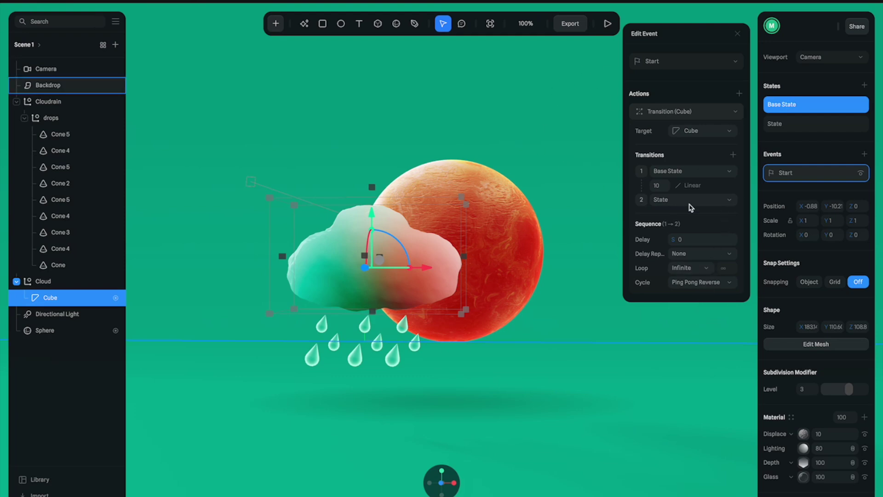
left_click(610, 26)
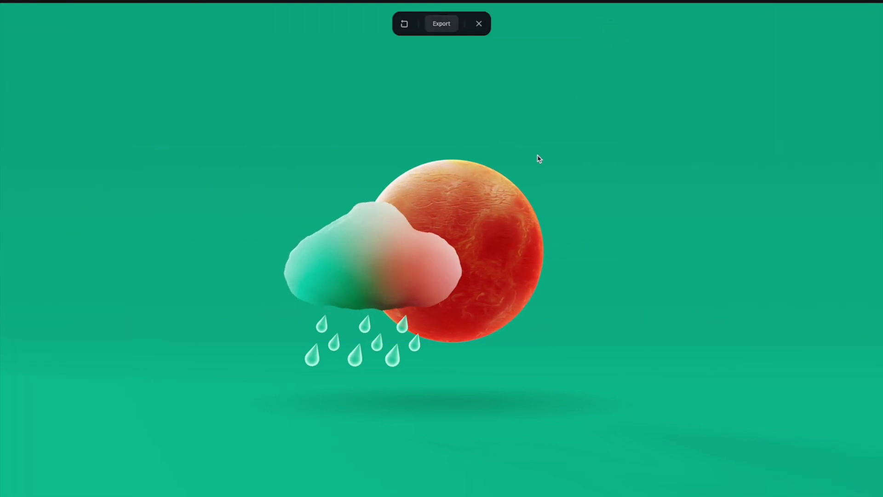
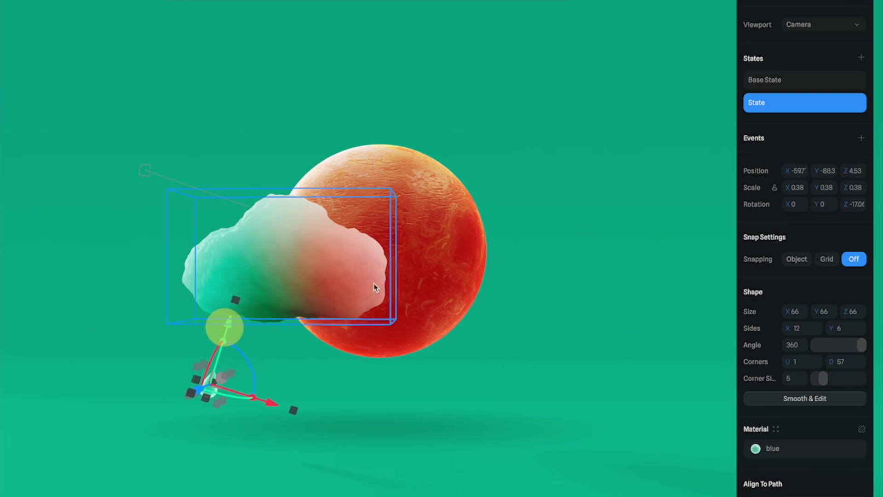
Switch the raindrop cone to Base State and back to State to compare its two positions.
left_click(845, 82)
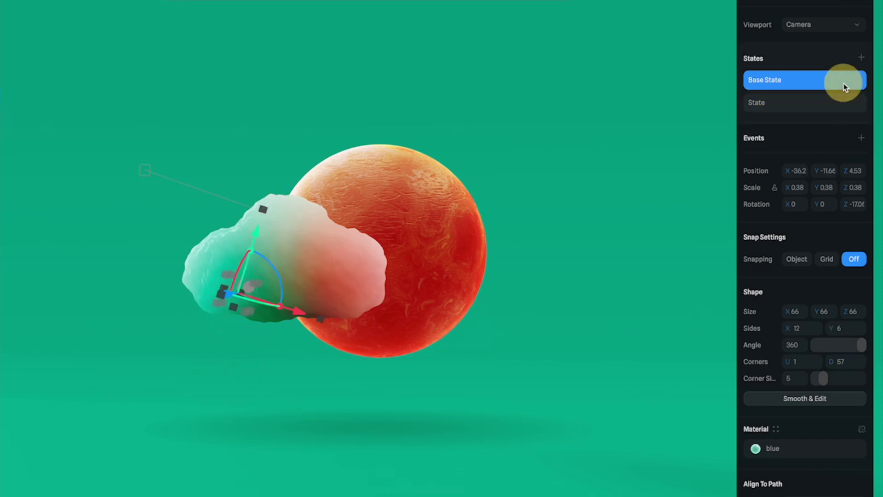
left_click(824, 103)
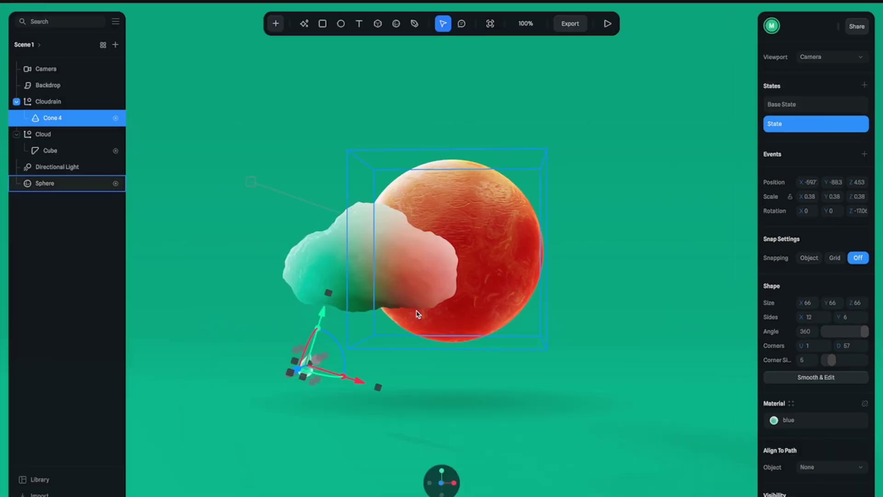
Lower the raindrop cone's State position to about X -61, Y -93 and detach its material from the blue asset.
left_click_drag(322, 316, 322, 318)
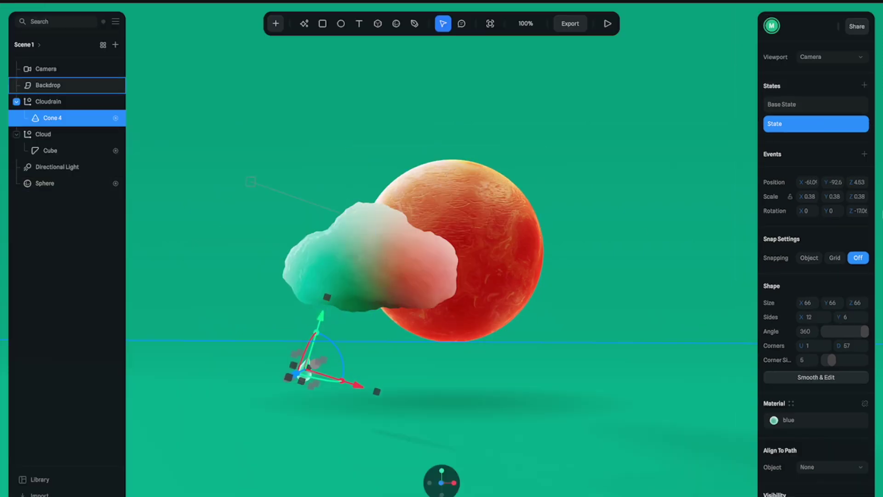
left_click(866, 404)
left_click(819, 110)
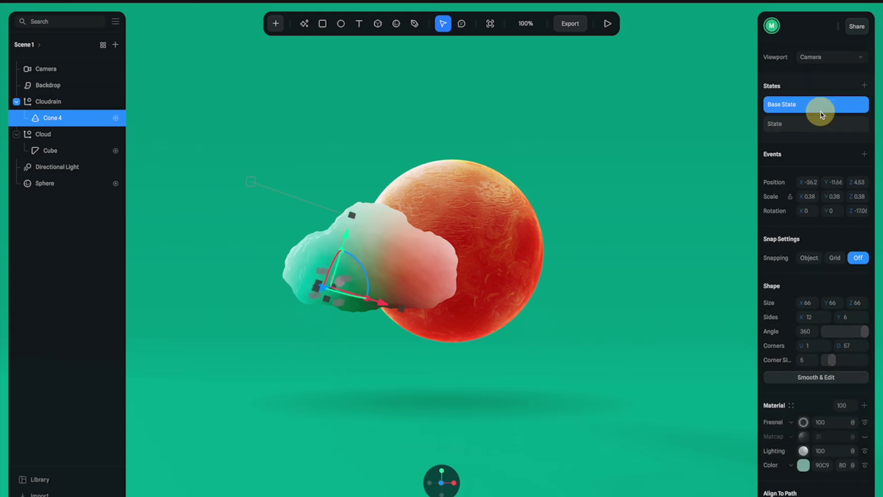
left_click(817, 123)
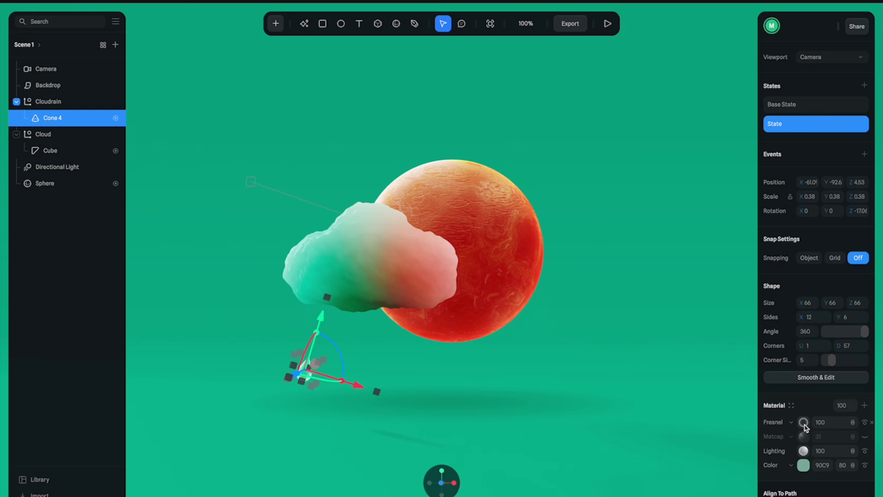
Set the raindrop material's Color and Fresnel opacity to 0 in State, and compare it with Base State.
left_click(842, 466)
left_click(836, 427)
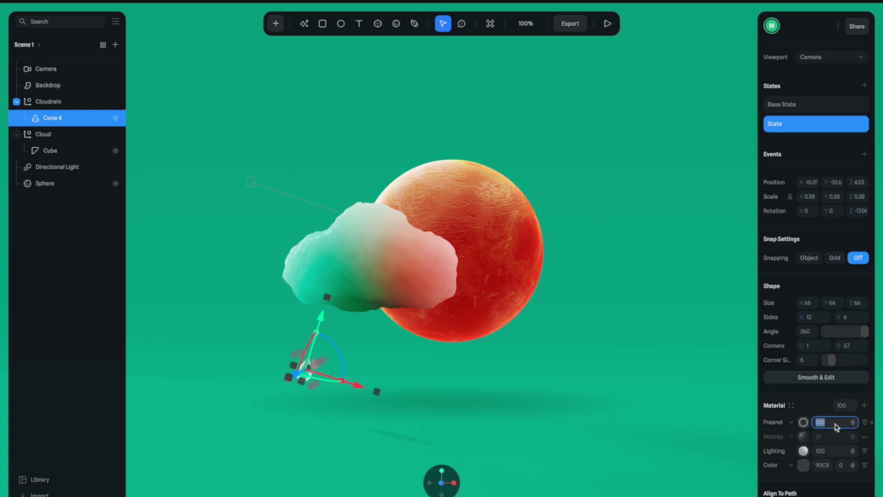
left_click(788, 106)
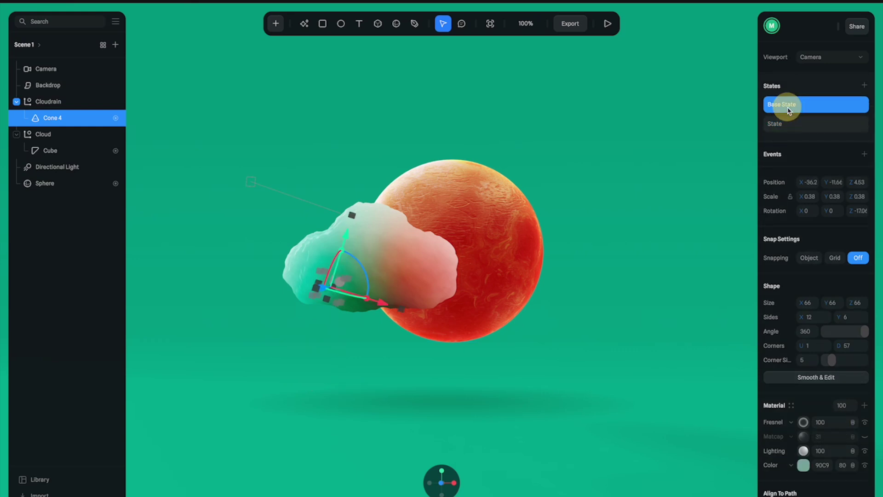
left_click(791, 122)
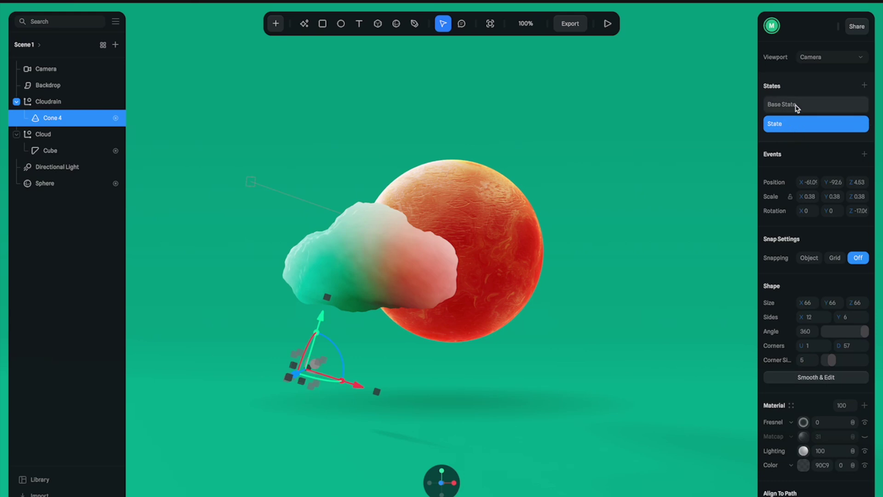
Return the raindrop to Base State and add a Start event with a Transition action from Base State to State.
left_click(798, 107)
left_click(864, 154)
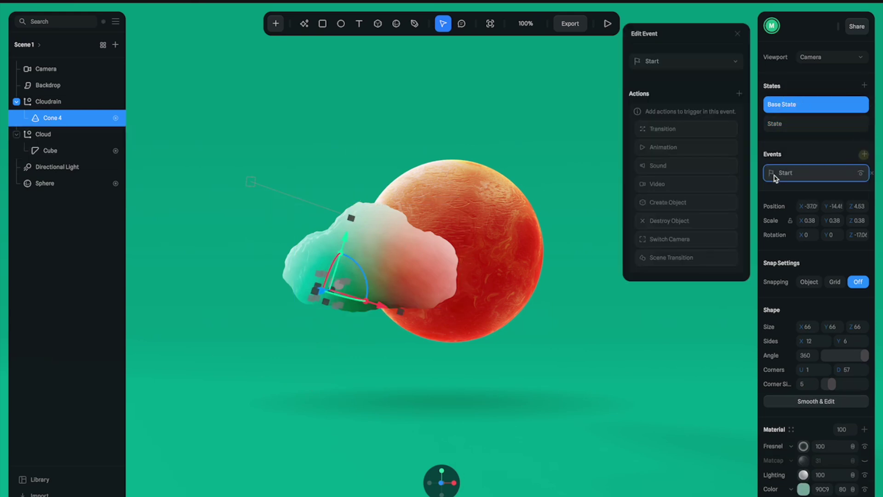
left_click(658, 129)
left_click(683, 112)
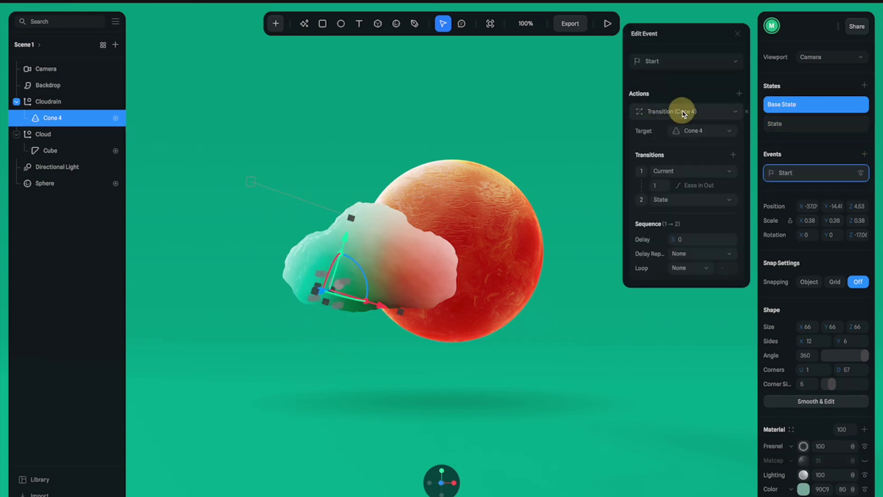
left_click(691, 174)
left_click(674, 191)
Change the raindrop transition's easing to Ease Out and preview the falling drop.
left_click(683, 186)
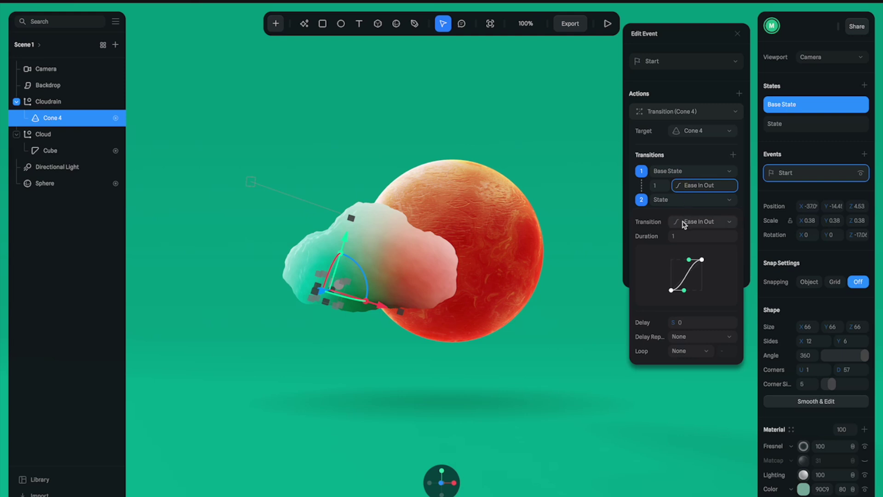
left_click(682, 224)
left_click(695, 204)
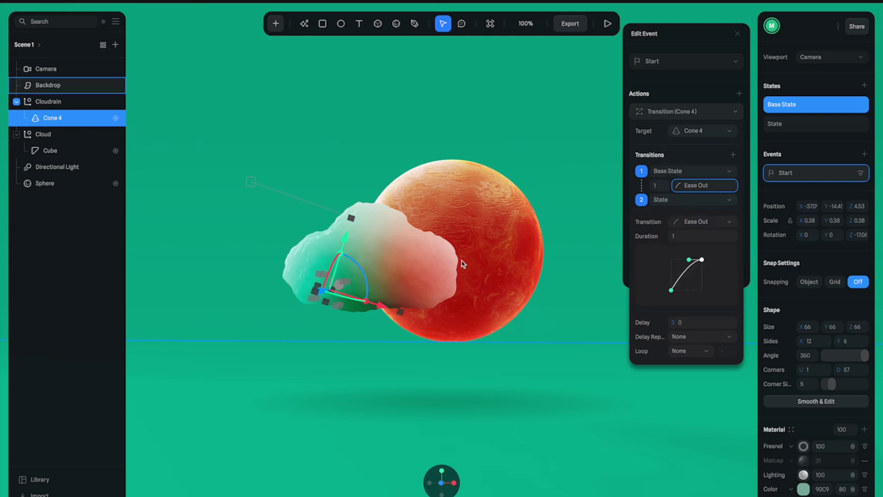
left_click(608, 24)
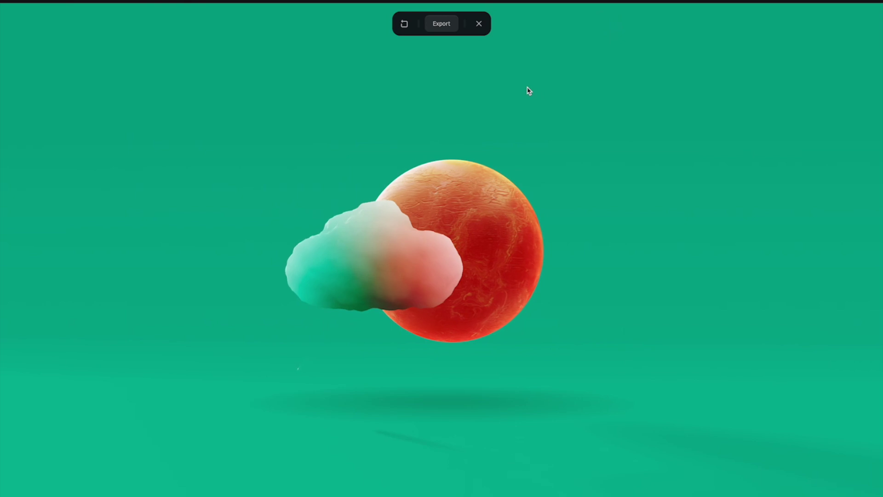
left_click(479, 23)
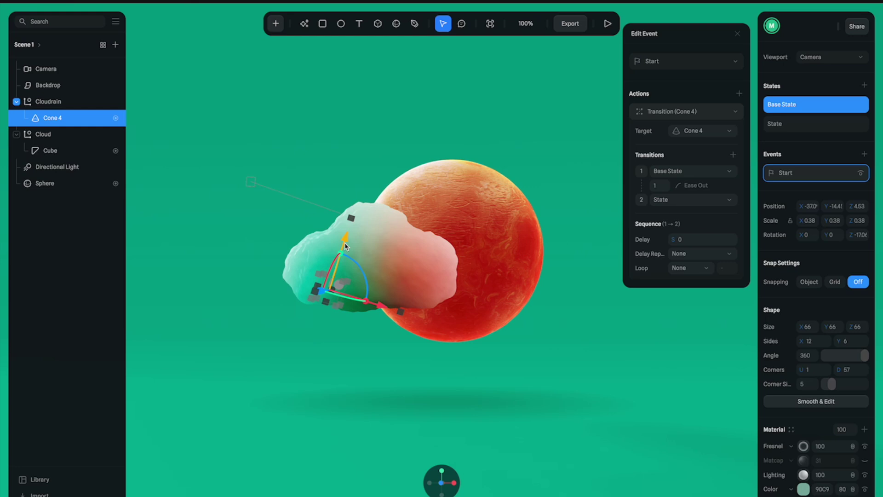
Set the raindrop transition to loop infinitely and preview the animation.
left_click(690, 269)
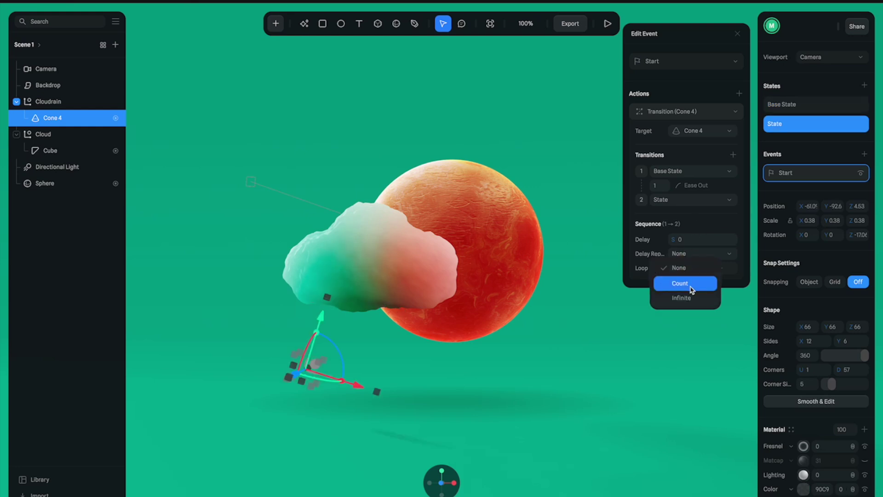
left_click(691, 297)
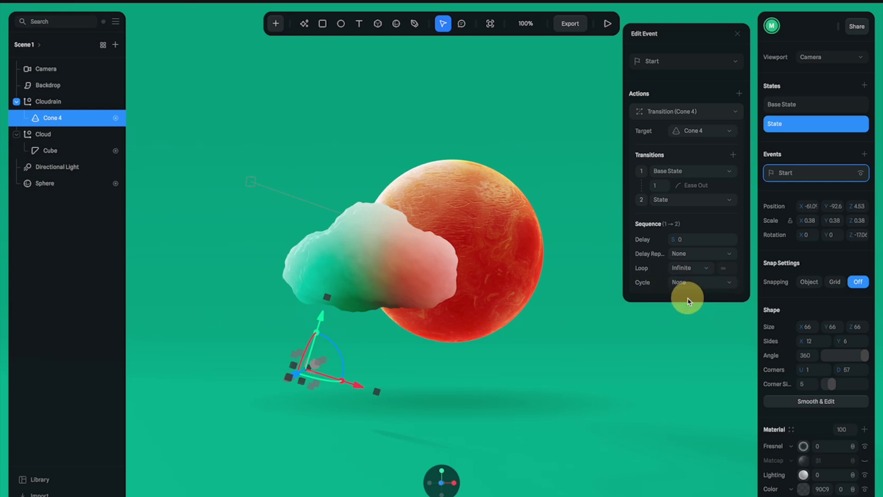
left_click(608, 23)
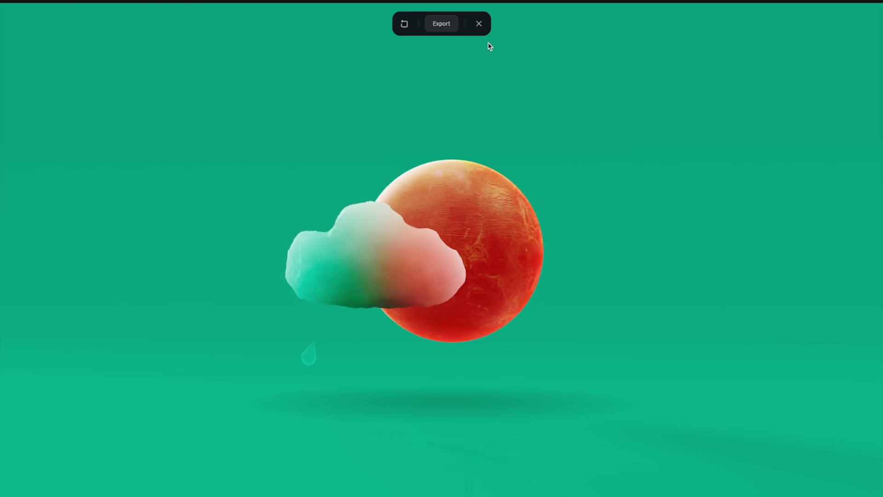
left_click(479, 23)
Duplicate the raindrop beside the first one under the cloud with a transition delay of 0.10, and preview both drops.
left_click_drag(381, 314, 400, 387)
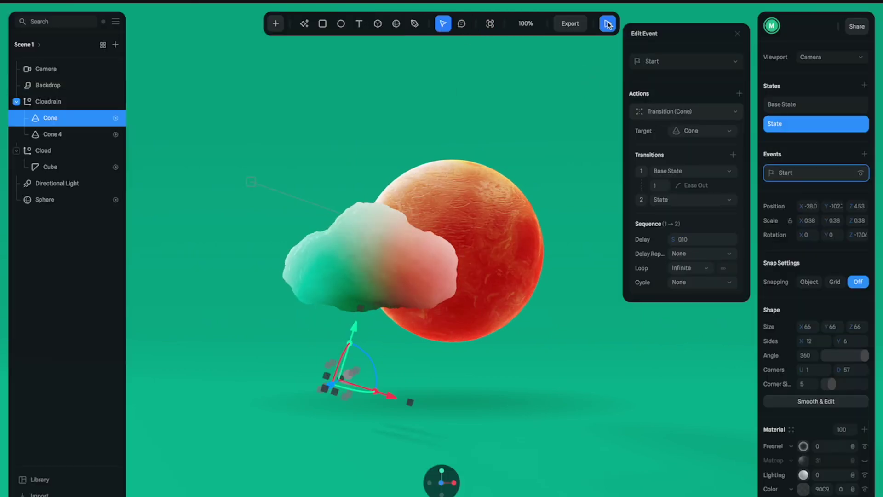
left_click(608, 24)
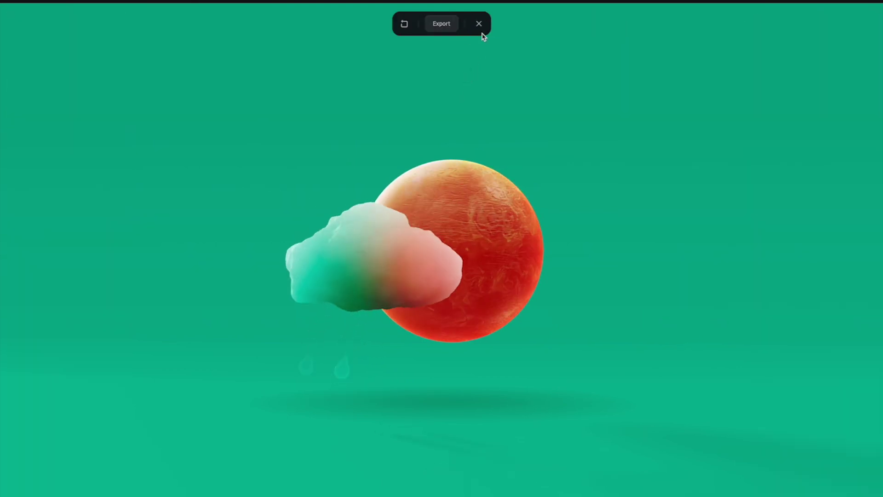
key("Escape")
Add further raindrop copies under the cloud, set a copy's transition delay to 0.4, and preview the rain.
scroll(833, 318, "down", 5)
left_click_drag(359, 335, 343, 372, "alt")
left_click(786, 173)
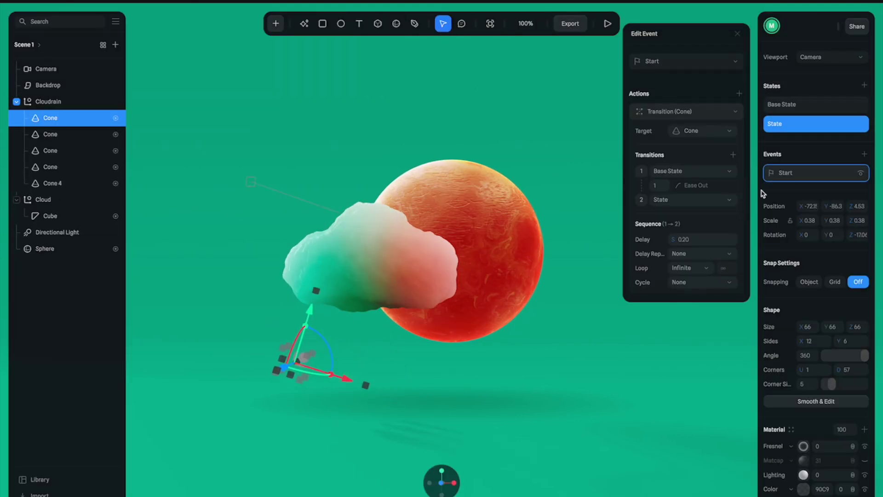
left_click(691, 240)
type("0.4")
key("Return")
key("Escape")
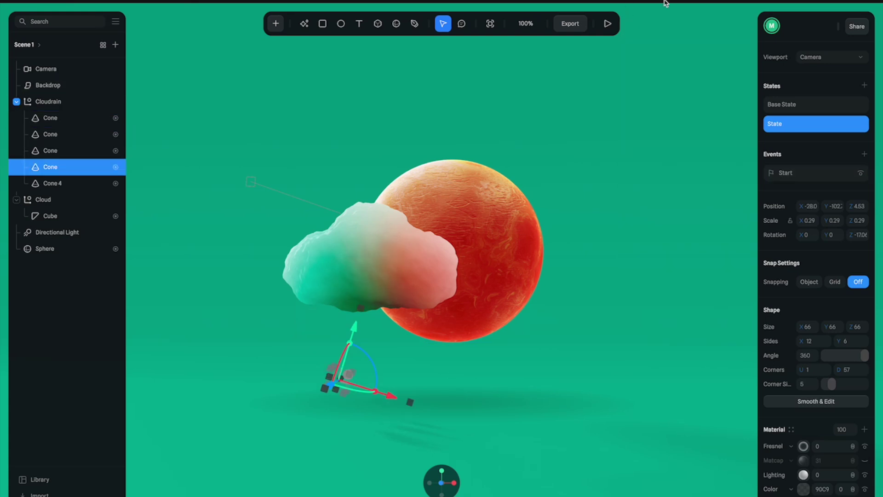
left_click(611, 23)
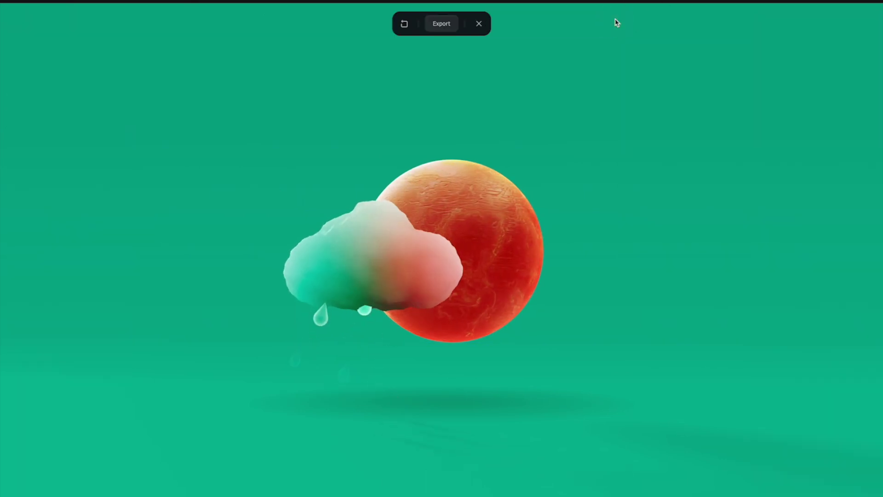
key("Escape")
Add a Point Light to the scene and switch the viewport to Personal Camera.
left_click(275, 23)
scroll(321, 191, "down", 5)
left_click(317, 189)
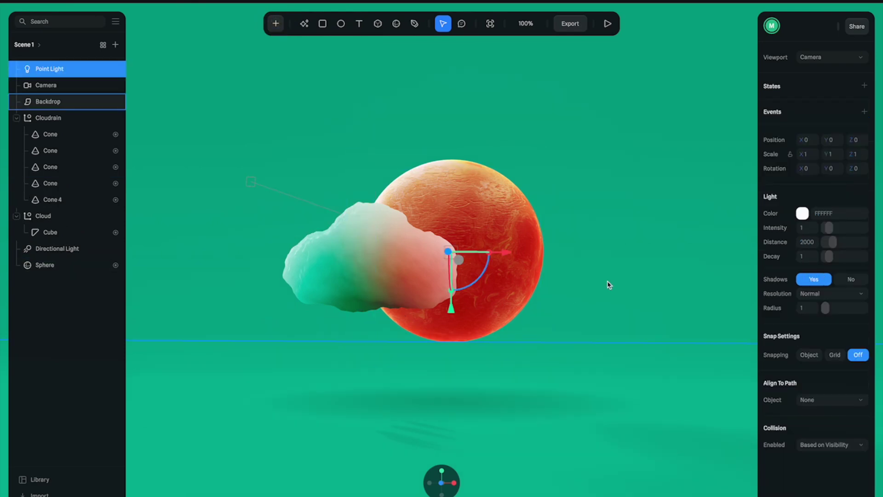
left_click(845, 57)
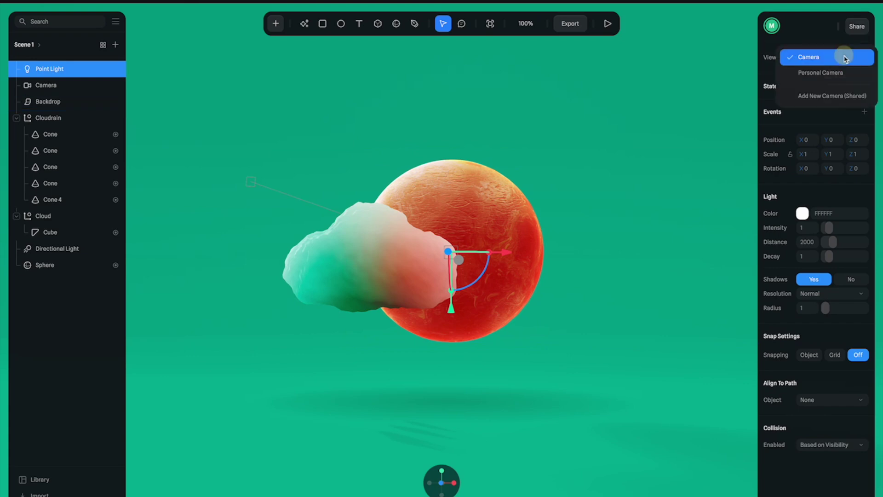
left_click(818, 71)
Turn off the Point Light's shadows and move it in front of the sun to about Z 270.
left_click_drag(533, 310, 261, 384)
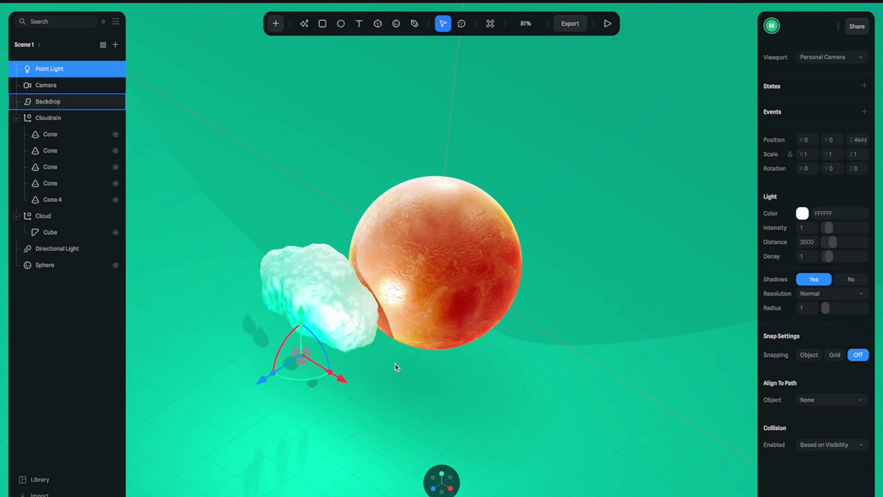
left_click(848, 279)
left_click_drag(263, 382, 325, 354)
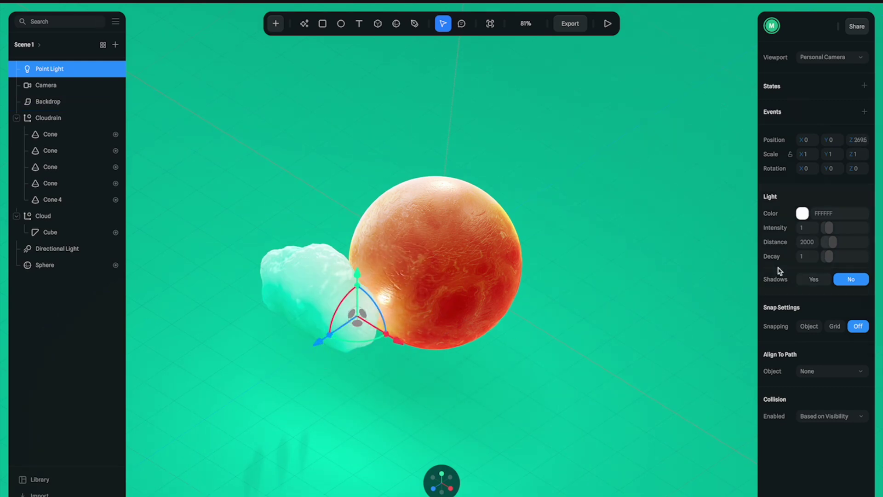
Set the Point Light's color to the light orange FFD19C.
left_click(803, 214)
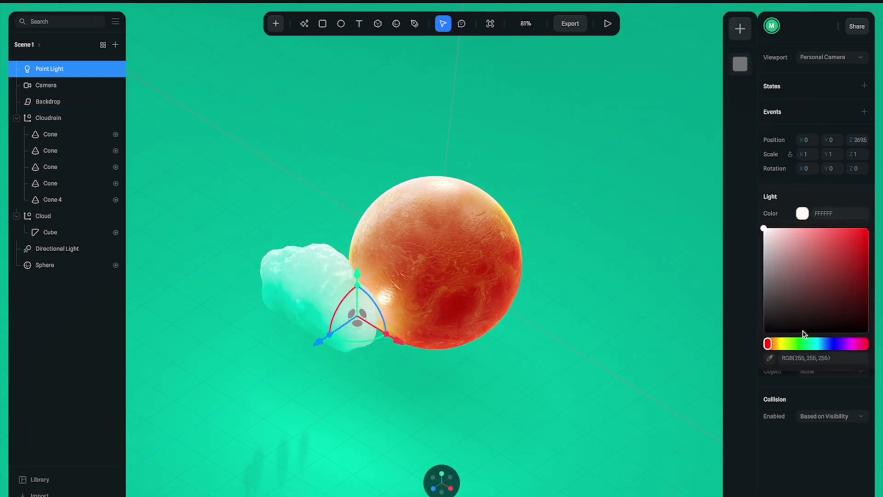
left_click(777, 345)
left_click(819, 226)
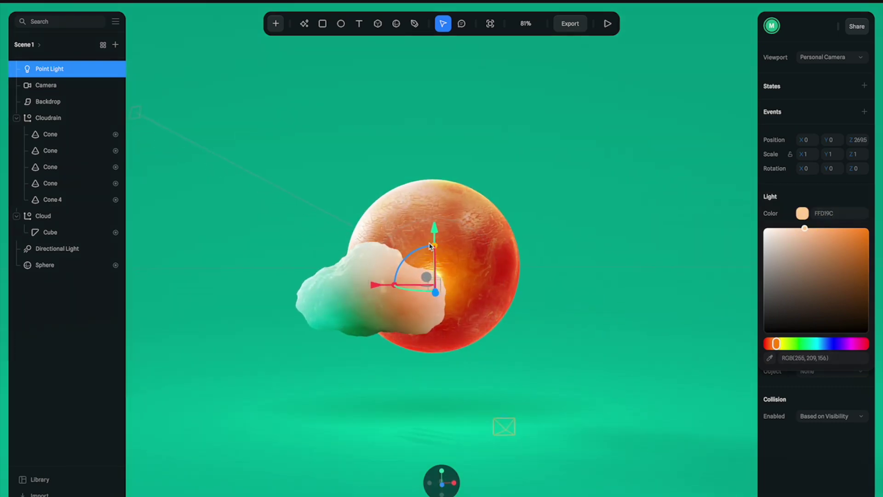
Shift the Point Light down and sideways behind the cloud to about X -45, Y -36, and preview the scene.
left_click_drag(437, 227, 445, 255)
mouse_move(374, 299)
left_mouse_down()
mouse_move(335, 302)
mouse_move(363, 309)
left_mouse_up()
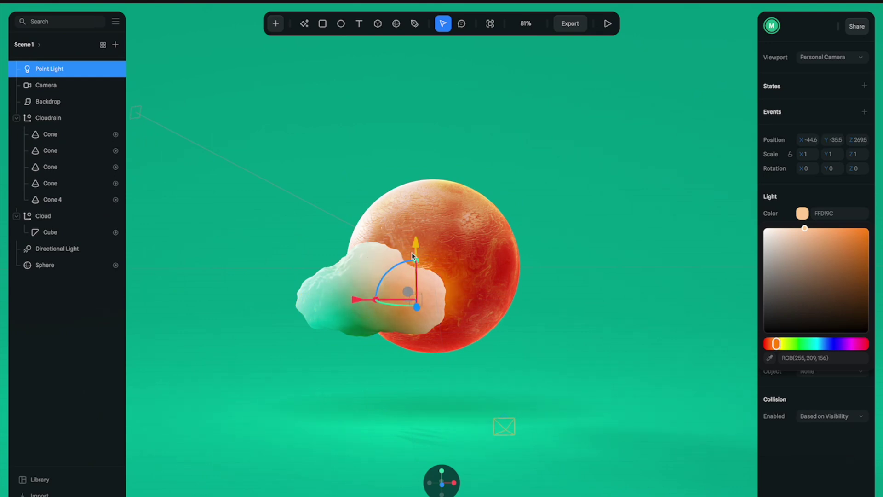
left_click(607, 24)
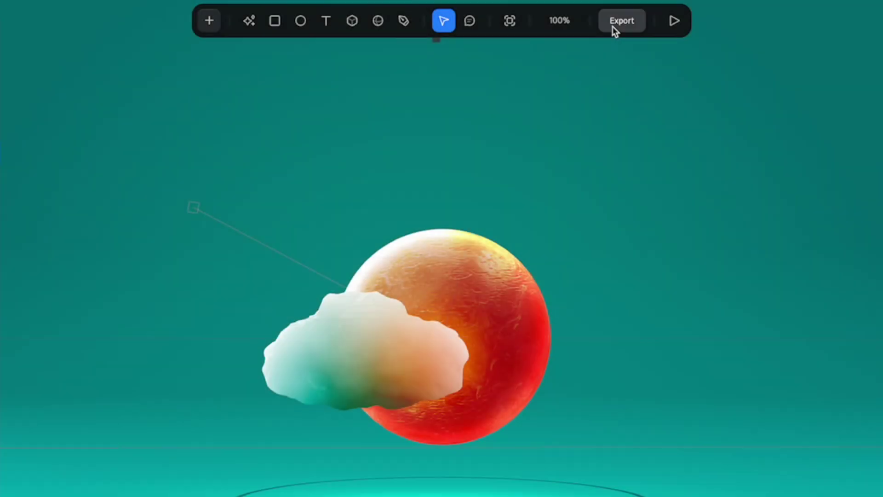
Set Orbit, Pan, Zoom and Soft Orbit to No in the Public URL export's play settings.
left_click(616, 21)
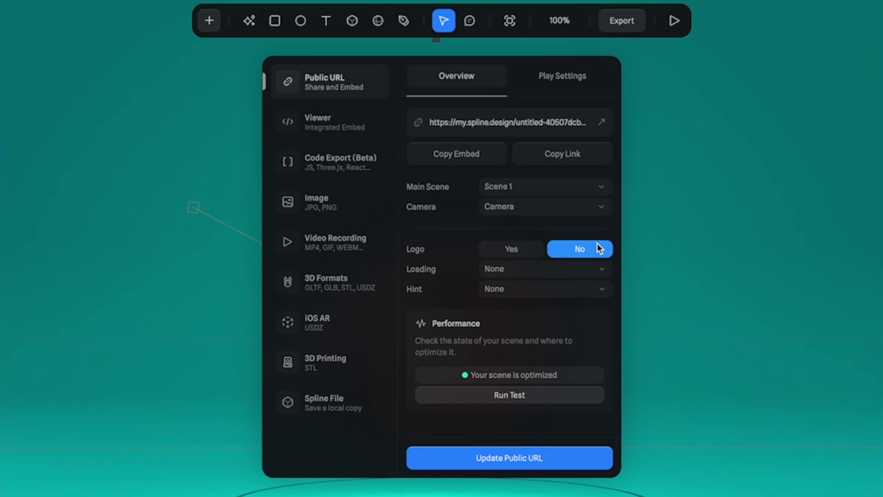
left_click(569, 76)
left_click(593, 326)
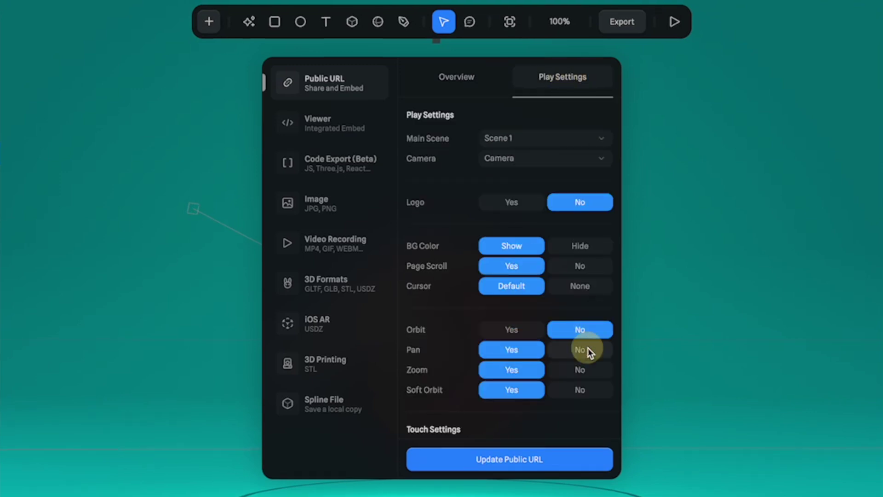
left_click(588, 349)
left_click(586, 368)
left_click(582, 388)
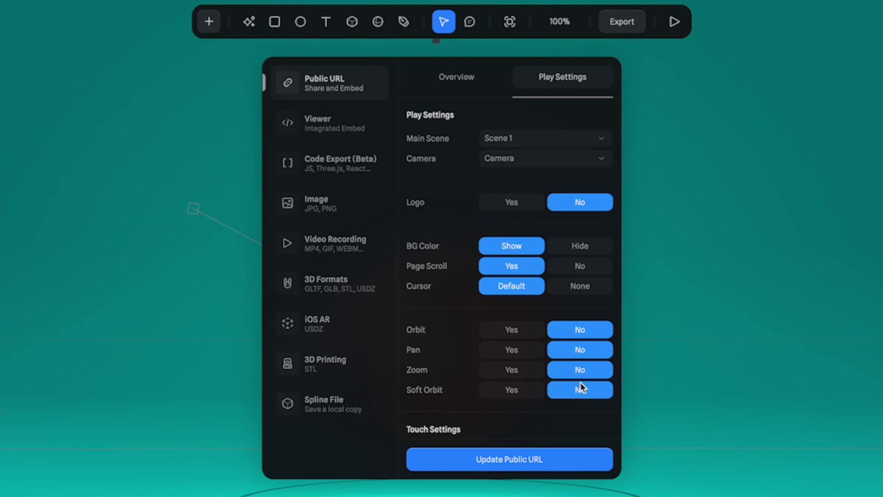
Update the scene's public URL and copy its link.
scroll(566, 414, "down", 3)
left_click(548, 458)
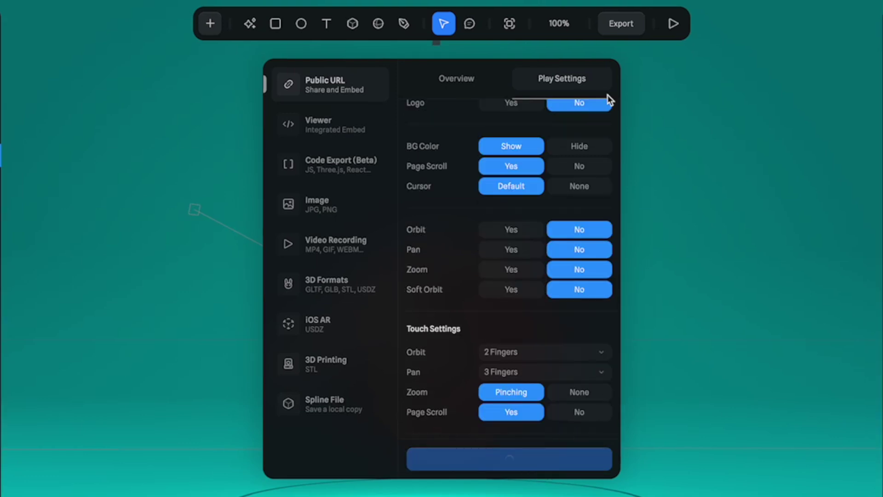
left_click(471, 81)
left_click(578, 160)
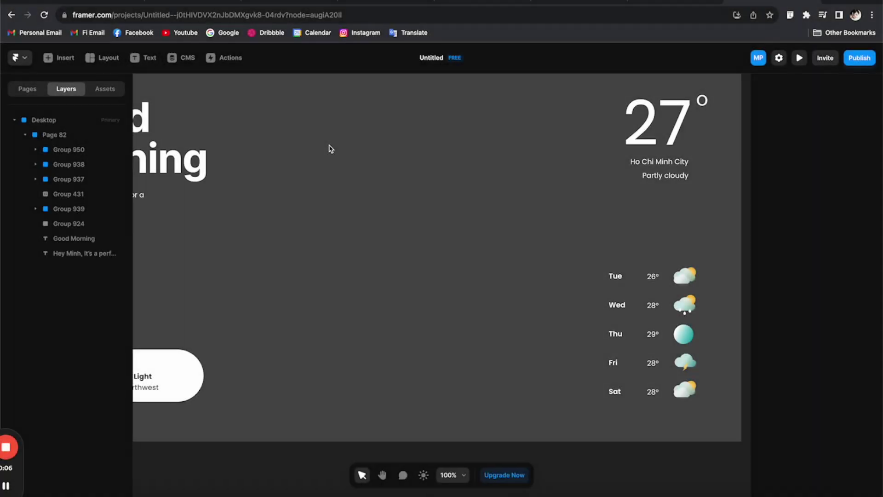
In the Framer weather page, find the Embed component and place it in the middle of the desktop frame.
scroll(329, 148, "down", 5, "ctrl")
left_click(389, 205)
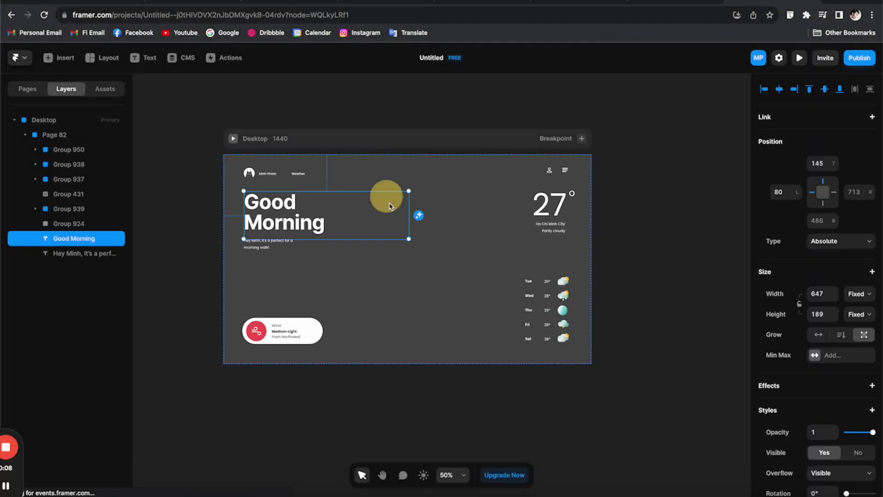
left_click(445, 286)
left_click(191, 177)
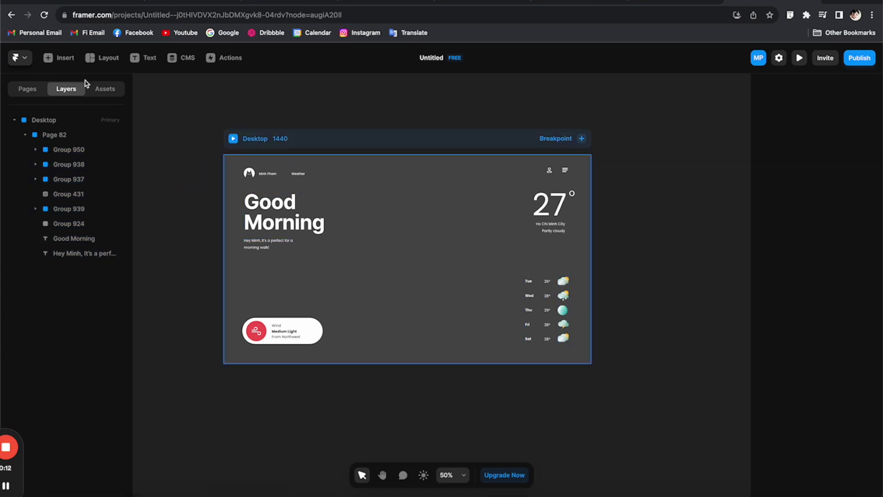
left_click(61, 61)
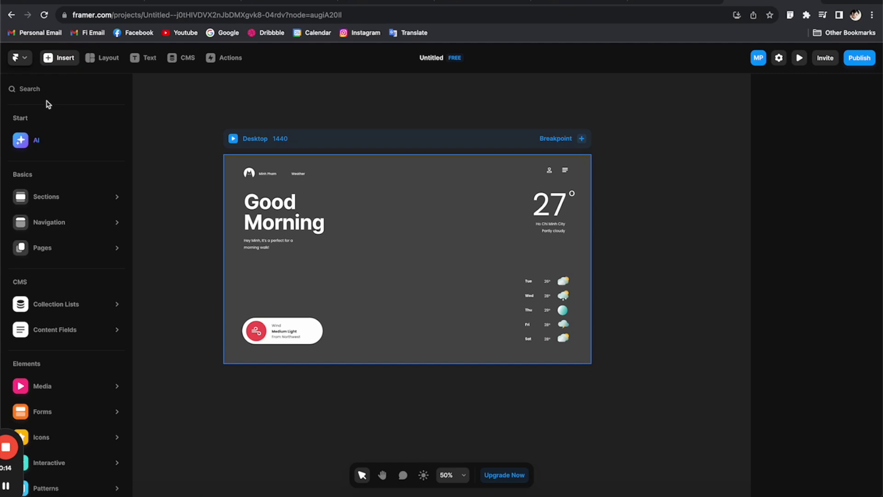
type("embed")
left_click_drag(86, 162, 410, 259)
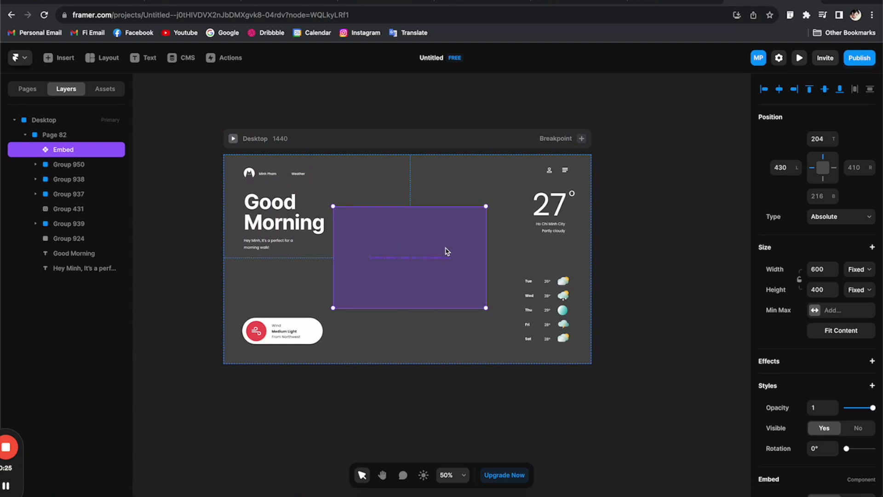
Make the Embed's width and height relative and set both to 100%.
left_click(859, 269)
left_click(800, 279)
left_click(859, 289)
left_click(799, 299)
left_click(822, 269)
type("100")
key("Tab")
type("100")
key("Return")
Align the Embed with the page's left and top edges and send it behind the other layers.
left_click(764, 89)
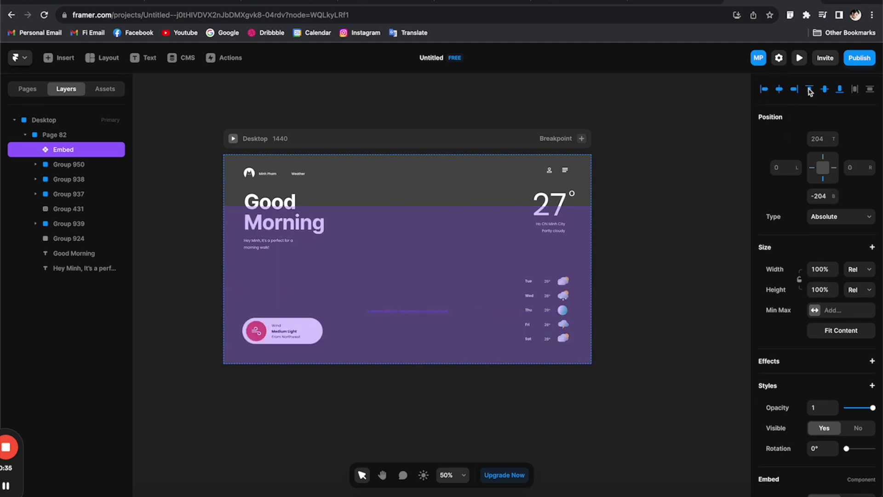
left_click(826, 163)
key("super+alt+bracketleft")
scroll(816, 405, "down", 3)
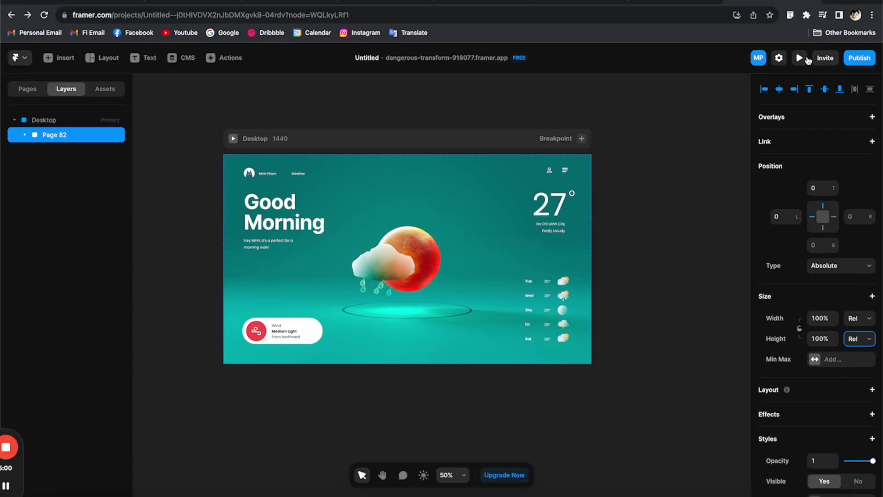
Preview the weather page with the embedded 3D scene.
left_click(800, 58)
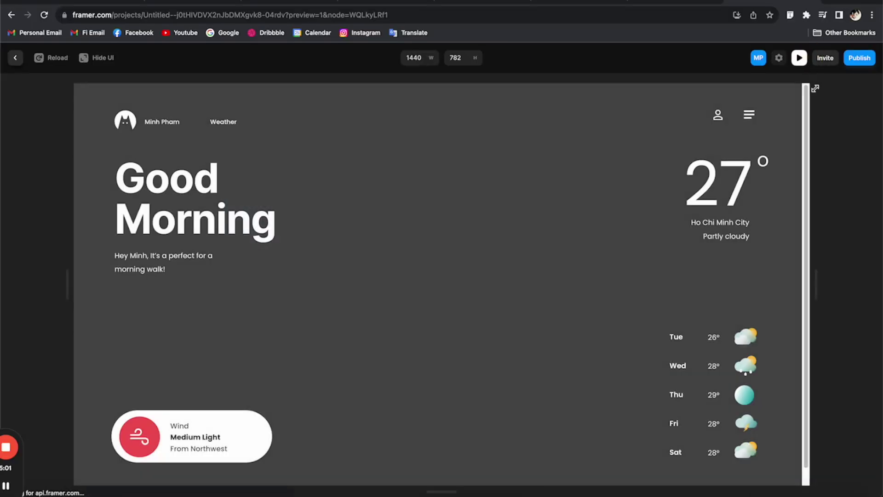